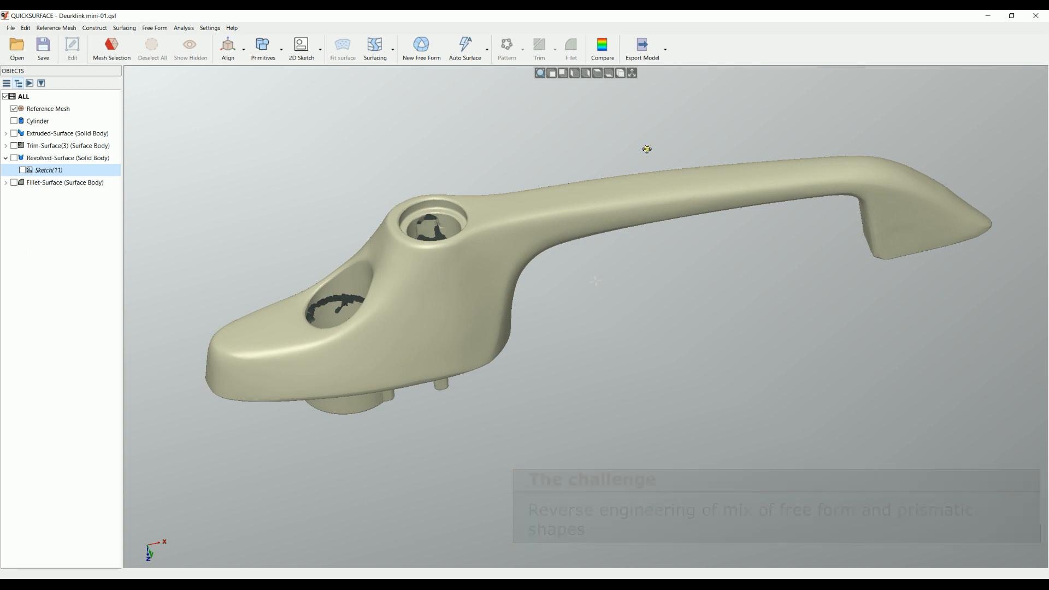
Examine the handle scan from its underside and temporarily display the Extruded-Surface solid body against it
middle_click_drag(382, 276, 553, 323)
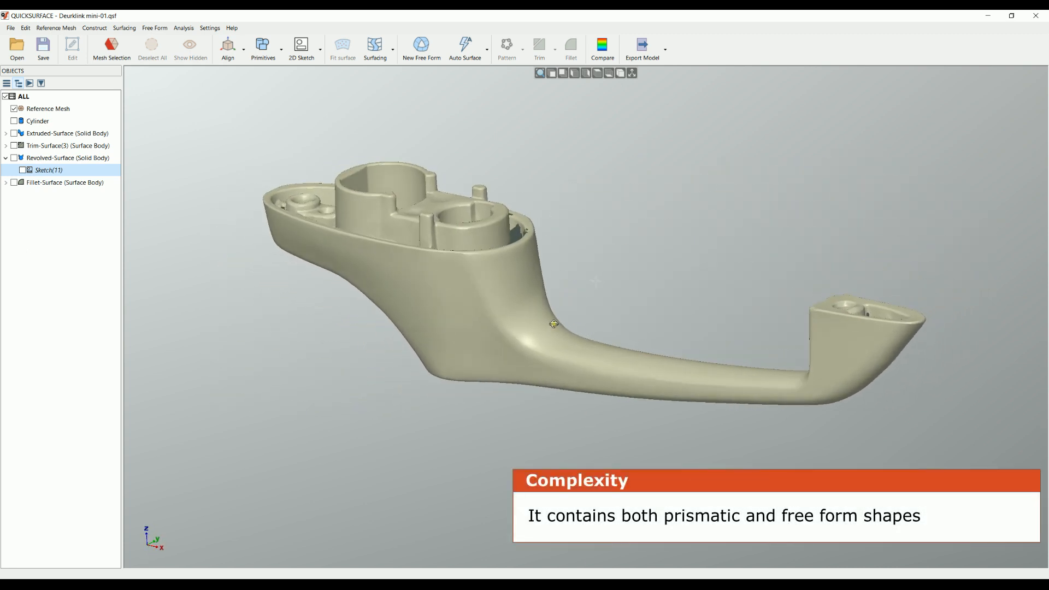
left_click(15, 134)
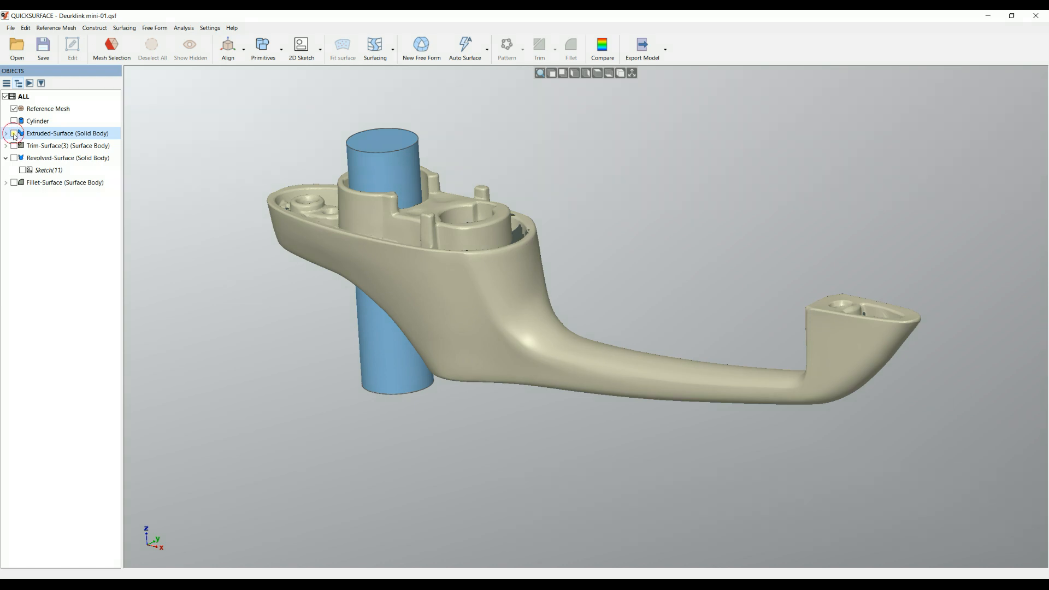
left_click(14, 134)
Display the Fillet-Surface body and examine it both alone and together with the reference mesh
left_click(14, 183)
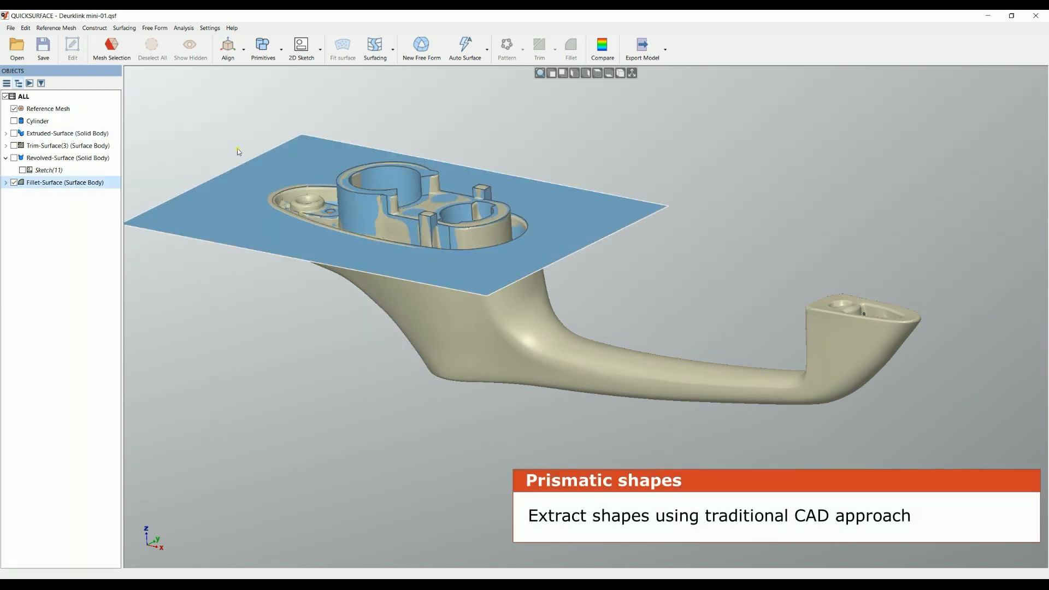
scroll(231, 151, "up", 2)
left_click(14, 108)
middle_click_drag(382, 196, 197, 175)
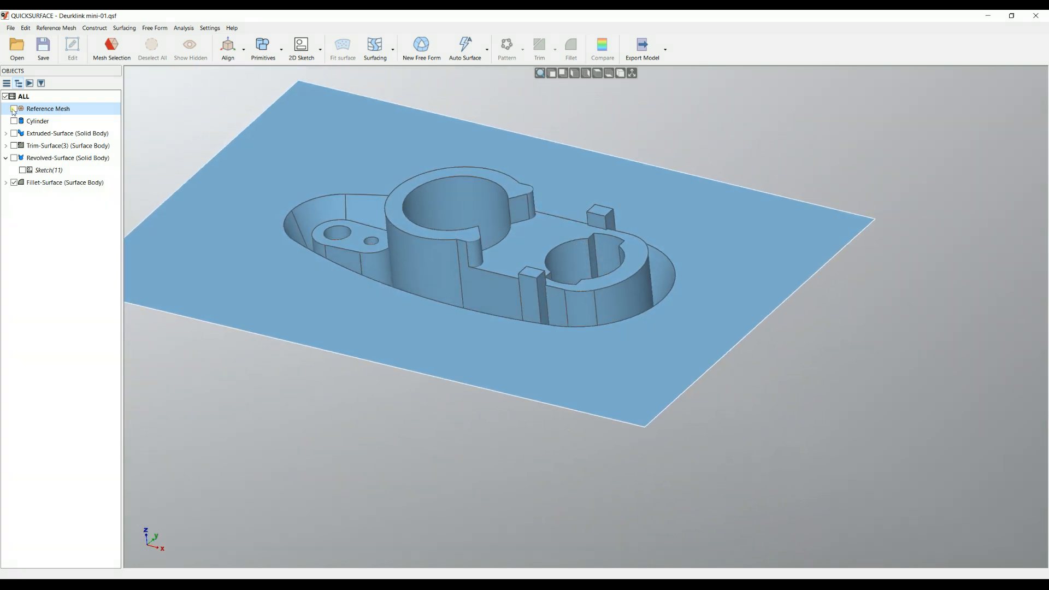
left_click(13, 109)
right_click(191, 158)
left_click(213, 163)
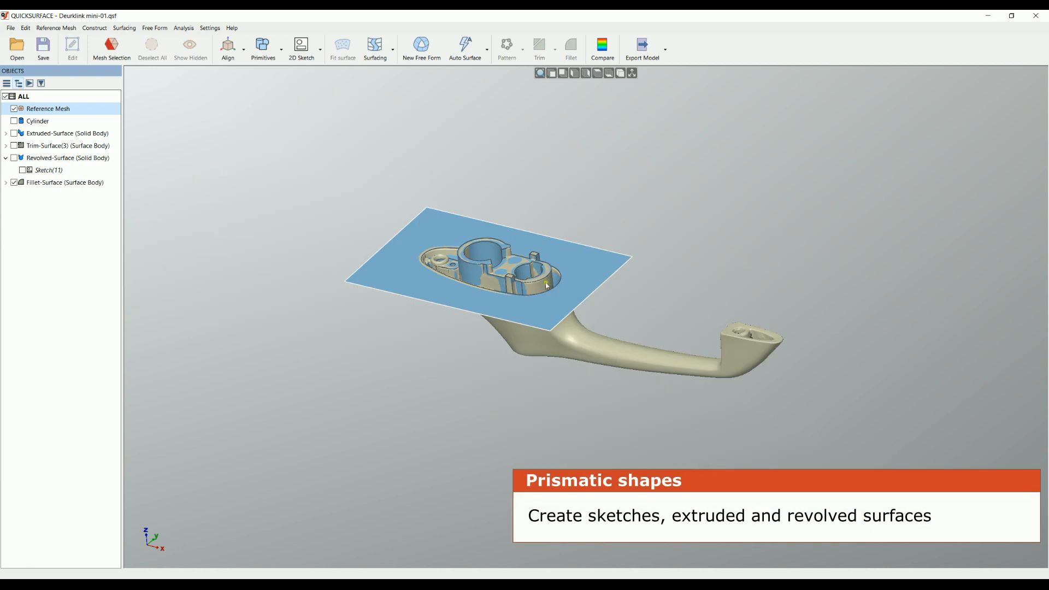
Review the Trim-Surface(3) body at the handle's small end, and hide both it and the Fillet-Surface body
left_click(18, 146)
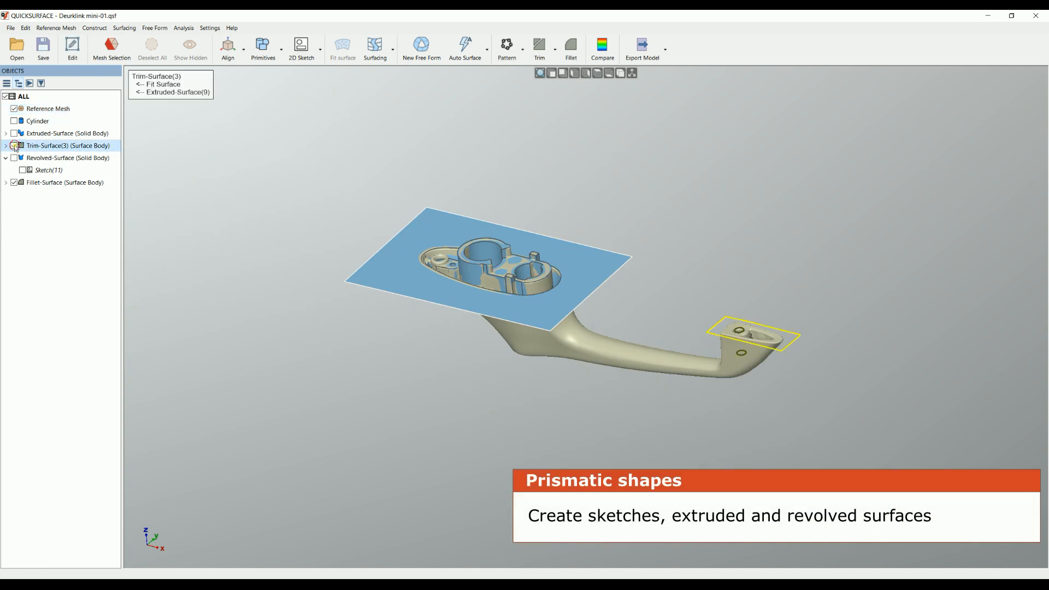
left_click(14, 146)
right_click_drag(588, 334, 620, 346)
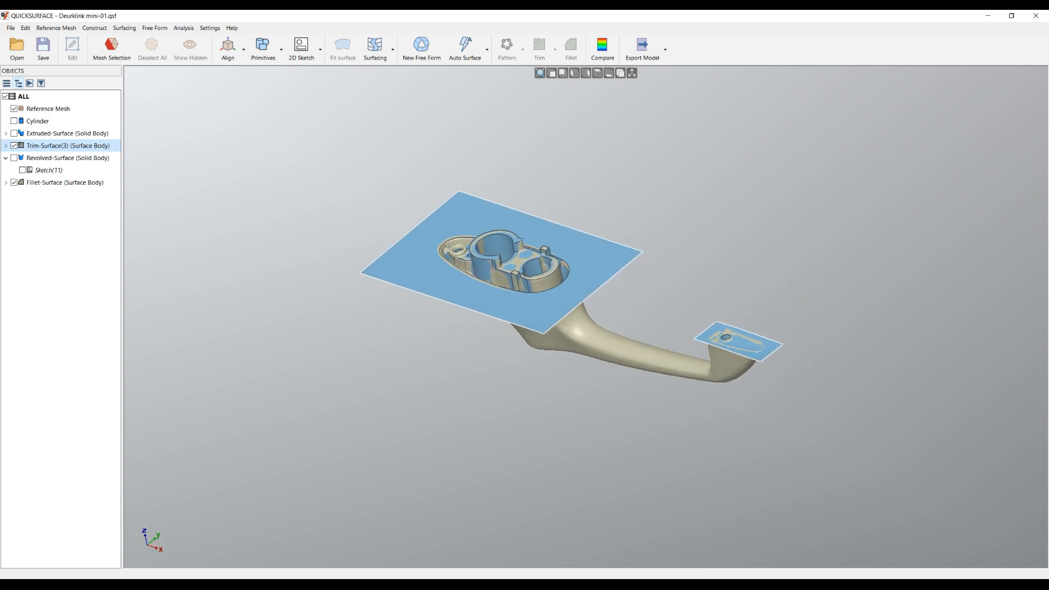
left_click(15, 145)
left_click(15, 182)
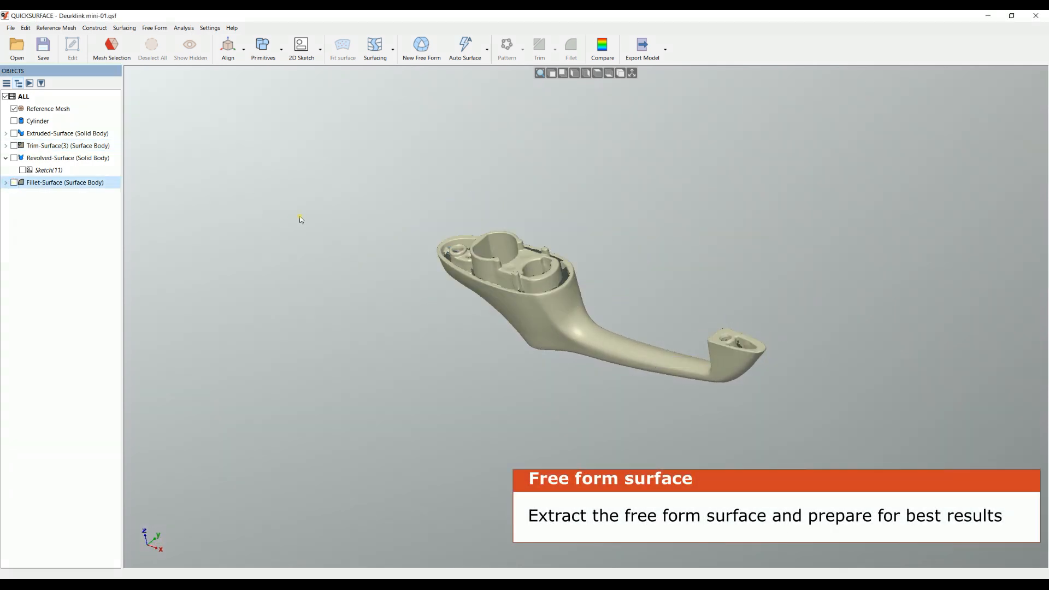
Create a plane with normal 0, 0, 1 offset 5.5986 mm from the origin, stretched to cover the whole handle
key("1")
left_click(271, 52)
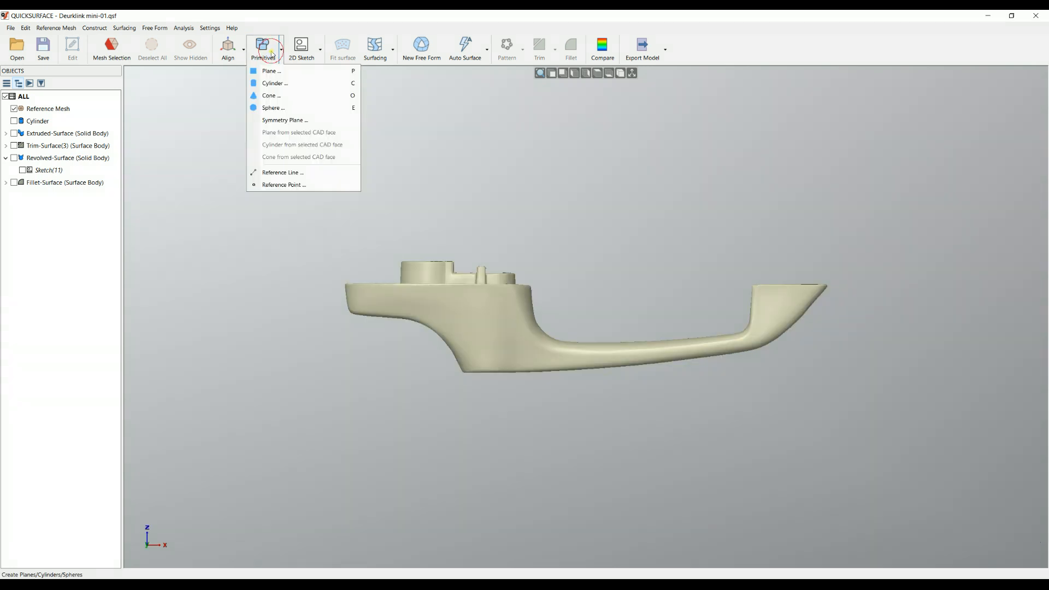
left_click(278, 71)
scroll(491, 262, "up", 6)
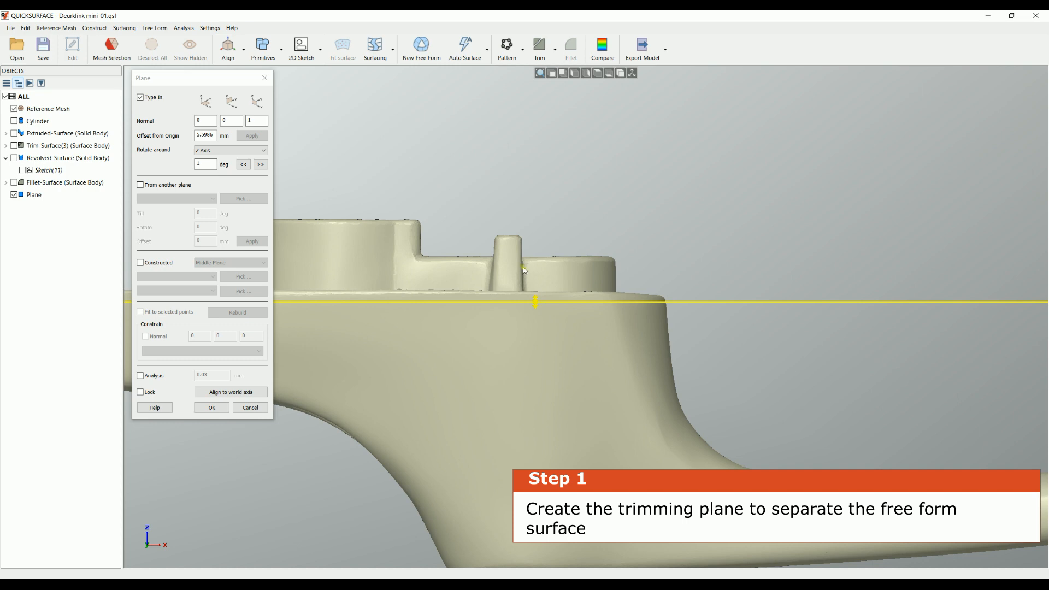
scroll(493, 229, "down", 8)
right_click_drag(557, 366, 514, 467)
left_click_drag(601, 252, 650, 259)
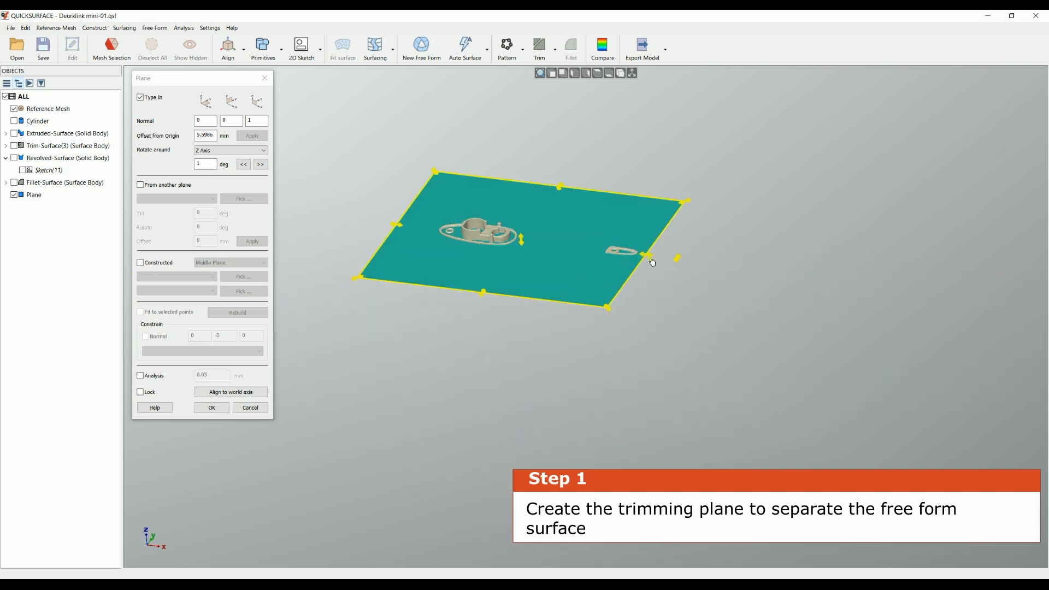
left_click(208, 408)
Split the reference mesh with the new plane
scroll(385, 302, "up", 4)
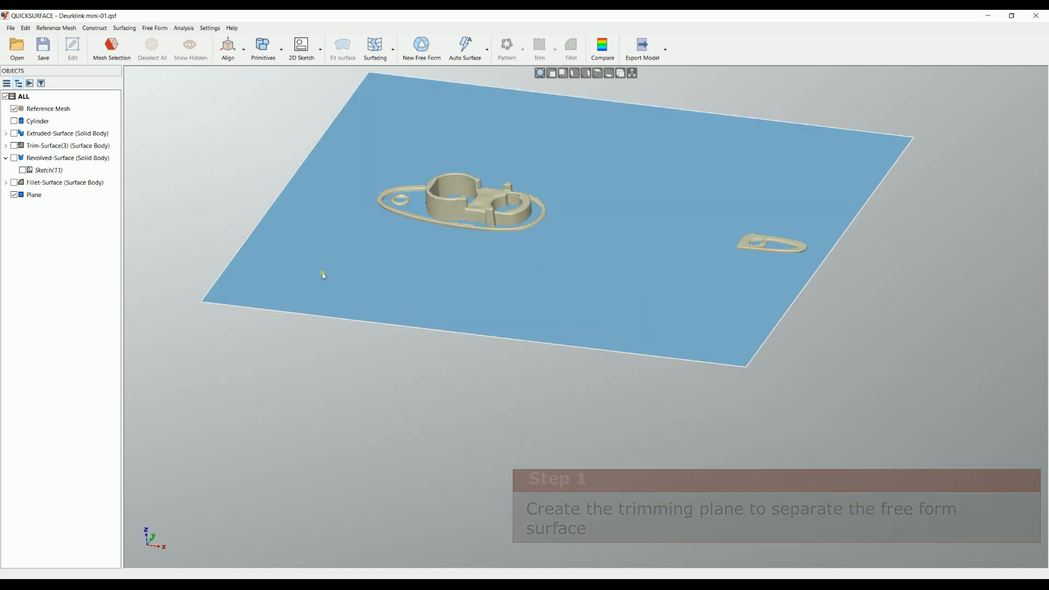
left_click(49, 112)
left_click(80, 56)
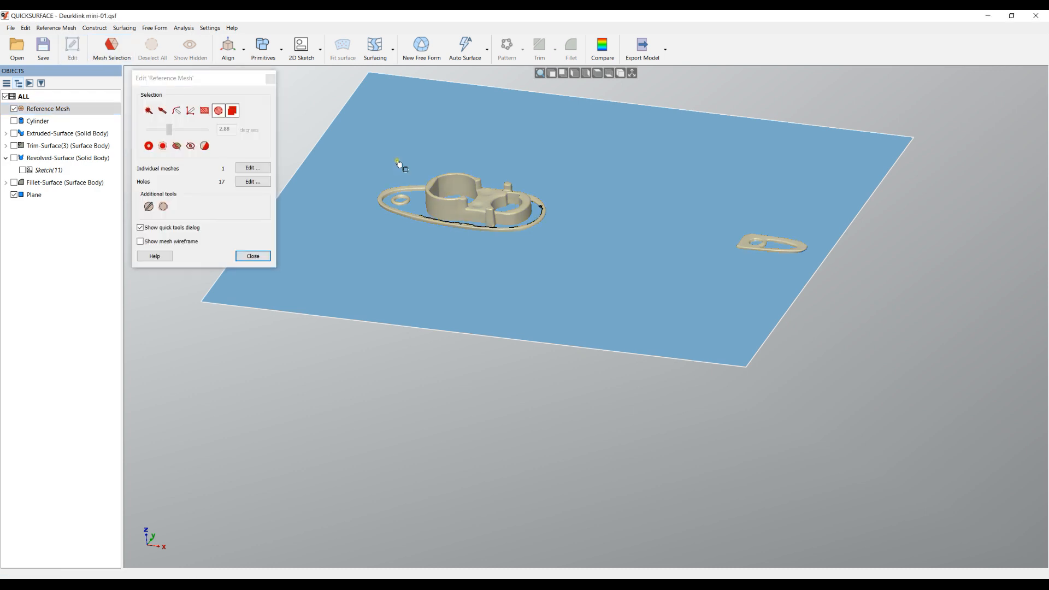
left_click(149, 209)
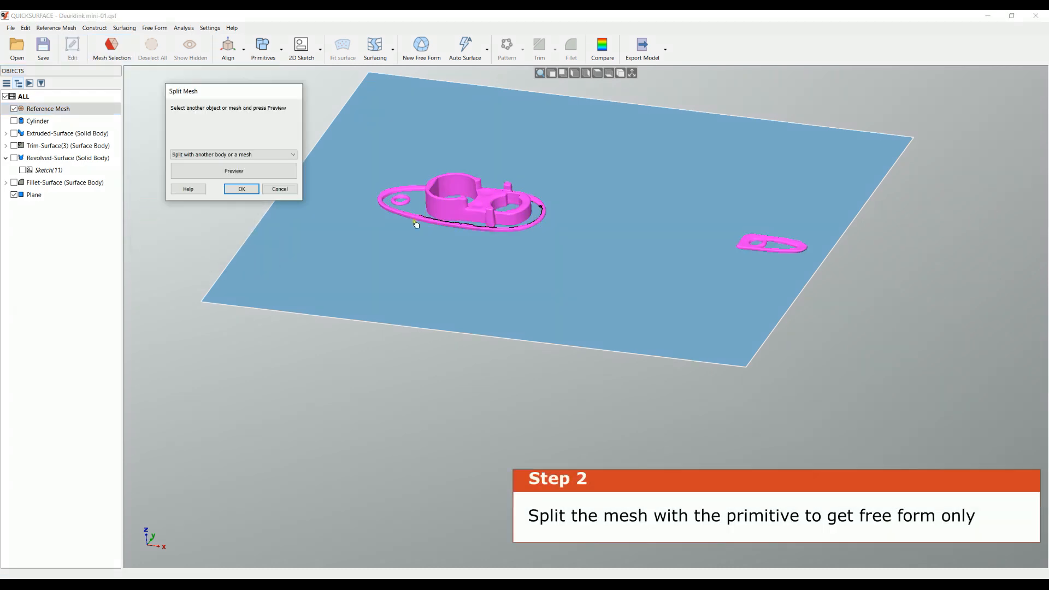
left_click(240, 173)
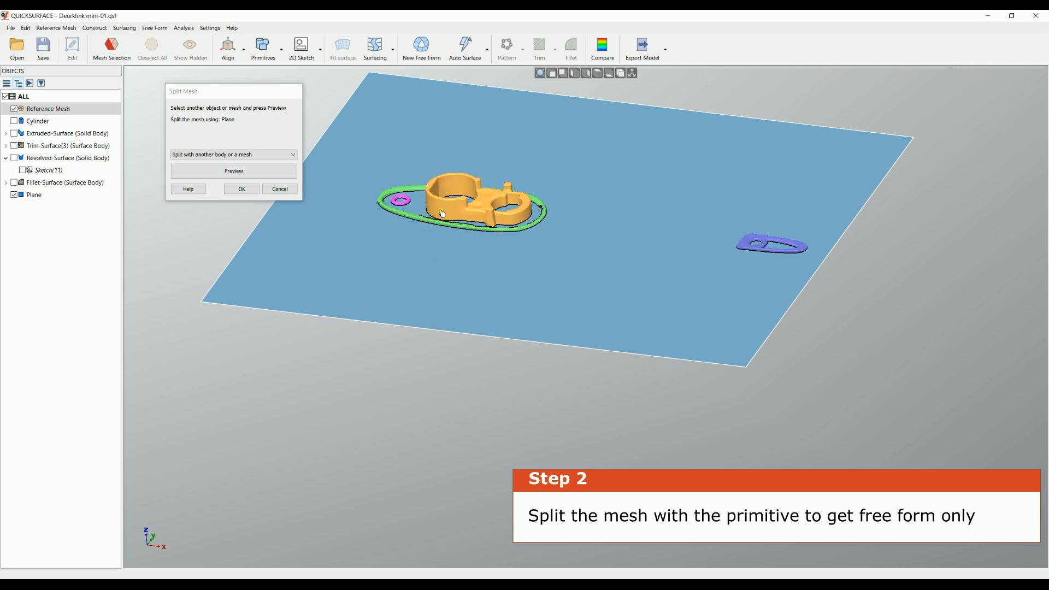
left_click(253, 192)
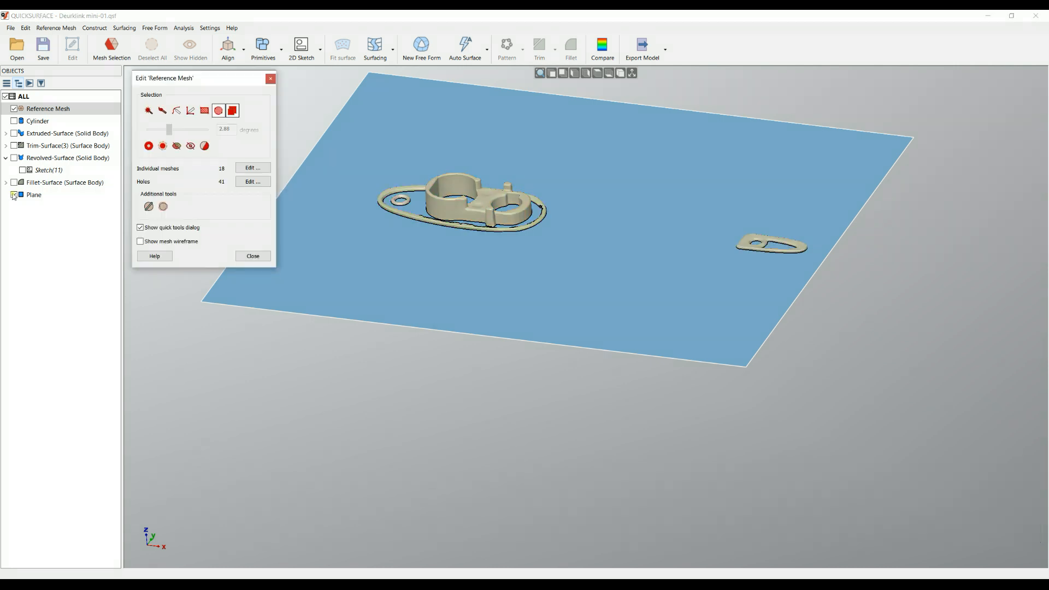
Hide the plane and keep only the outer free-form mesh of the handle, discarding all other individual meshes
left_click(241, 171)
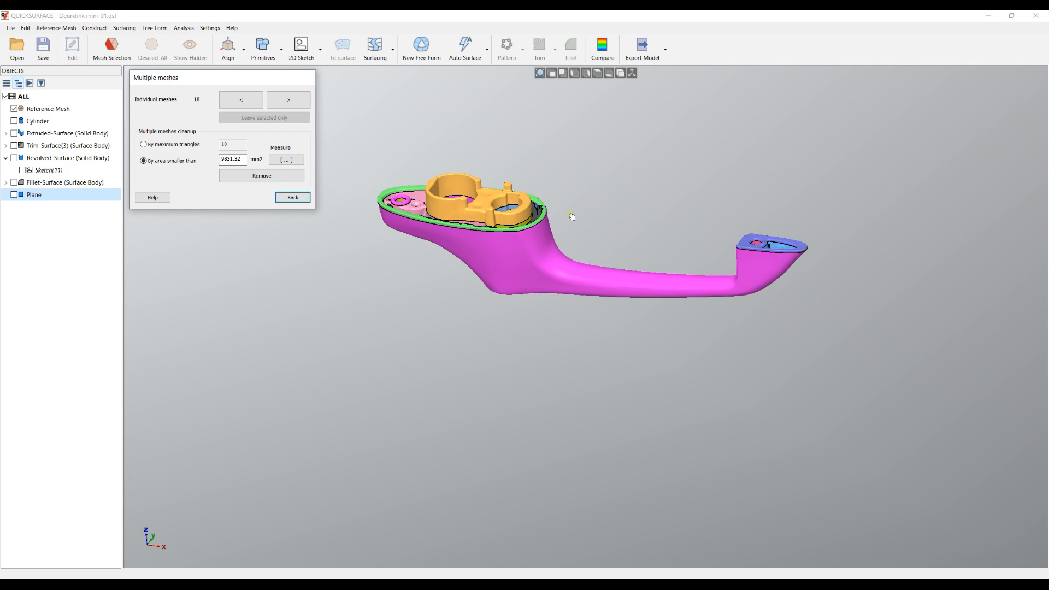
scroll(569, 216, "up", 2)
middle_click_drag(478, 320, 528, 324)
left_click(506, 282)
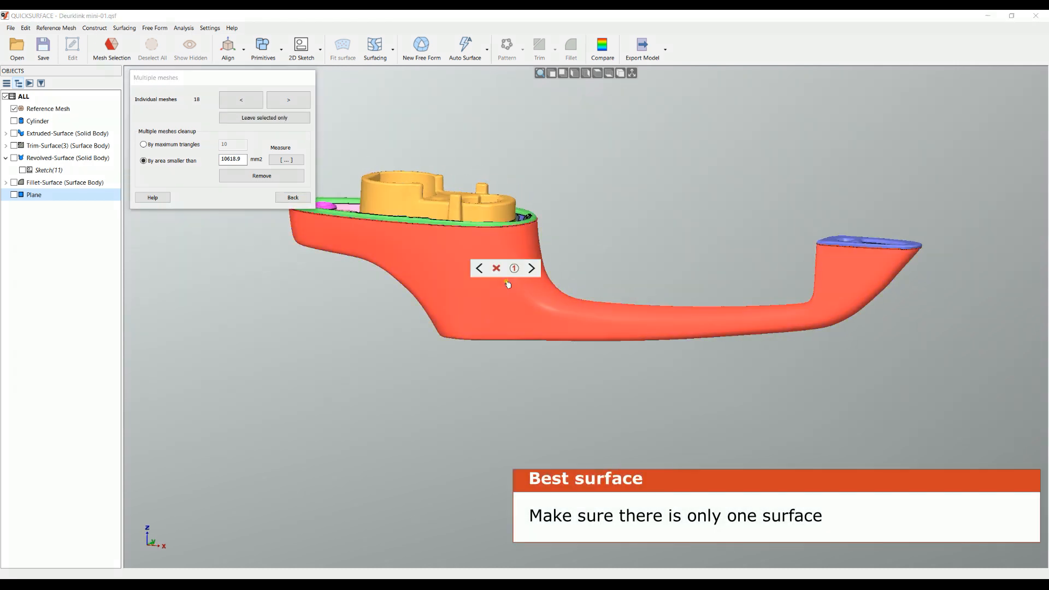
left_click(293, 198)
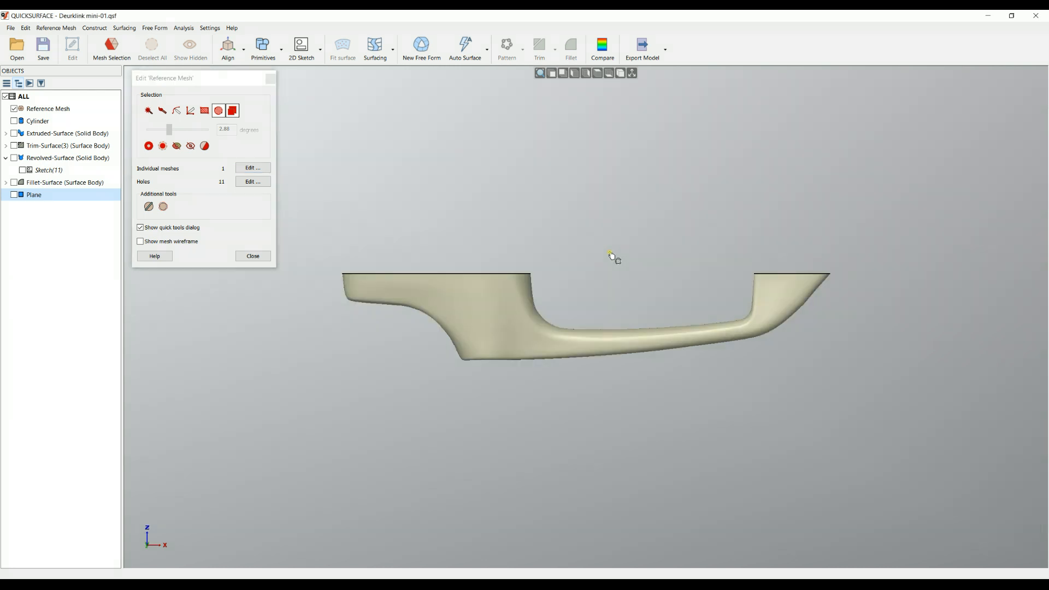
Select and delete circular mesh areas around the two round holes in the handle's wide end
scroll(411, 321, "up", 5)
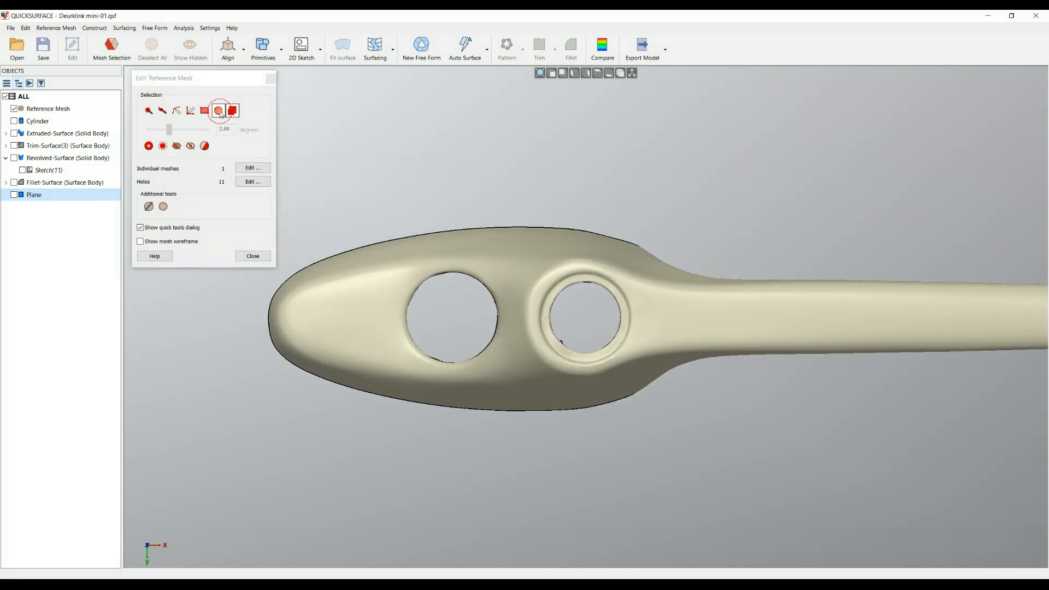
scroll(437, 269, "up", 2)
left_click_drag(435, 266, 489, 409)
left_click(427, 396)
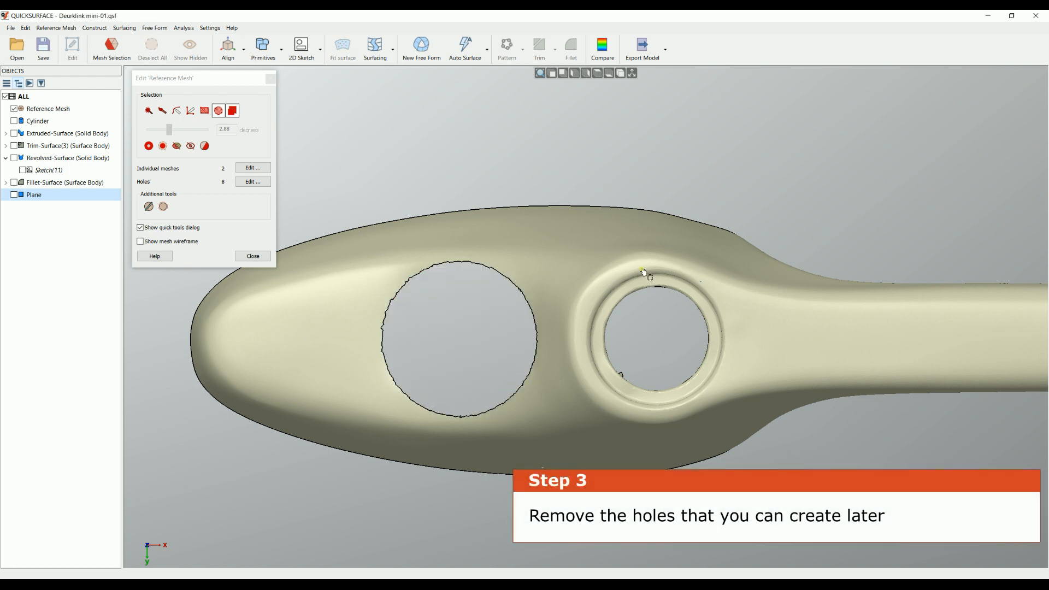
left_click_drag(648, 327, 679, 413)
left_click(616, 393)
Keep only the handle's outer mesh, removing the loose fragment left inside the larger hole
middle_click_drag(713, 434, 759, 257)
left_click(255, 167)
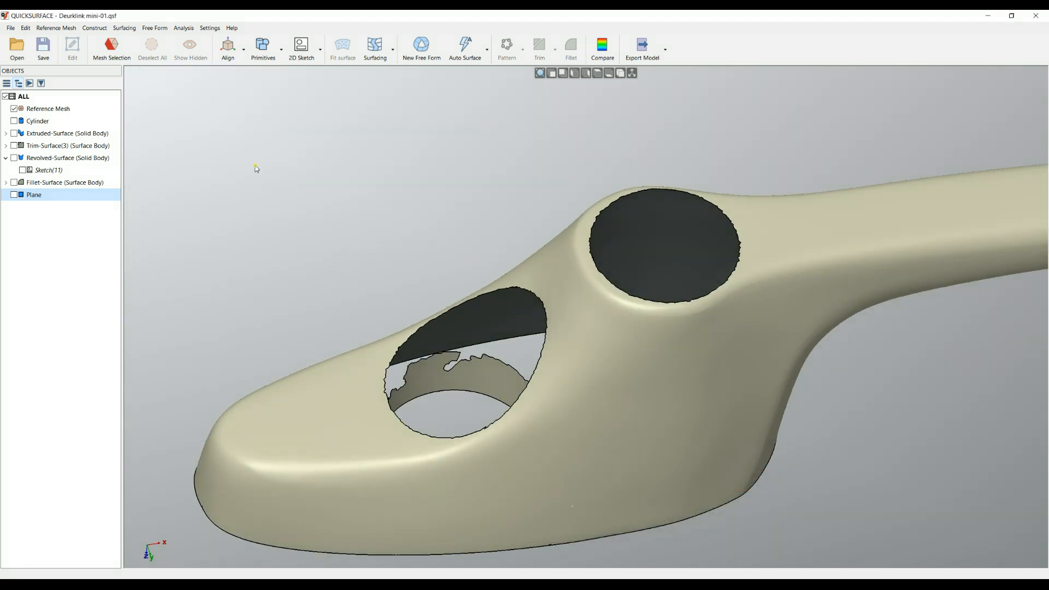
scroll(549, 287, "down", 2)
left_click(601, 327)
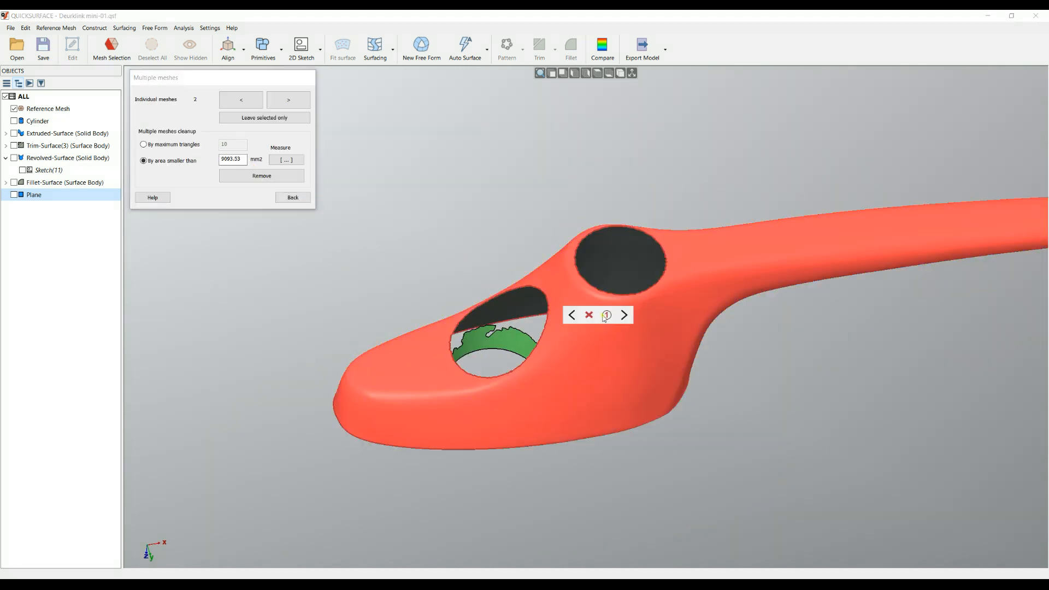
left_click(606, 315)
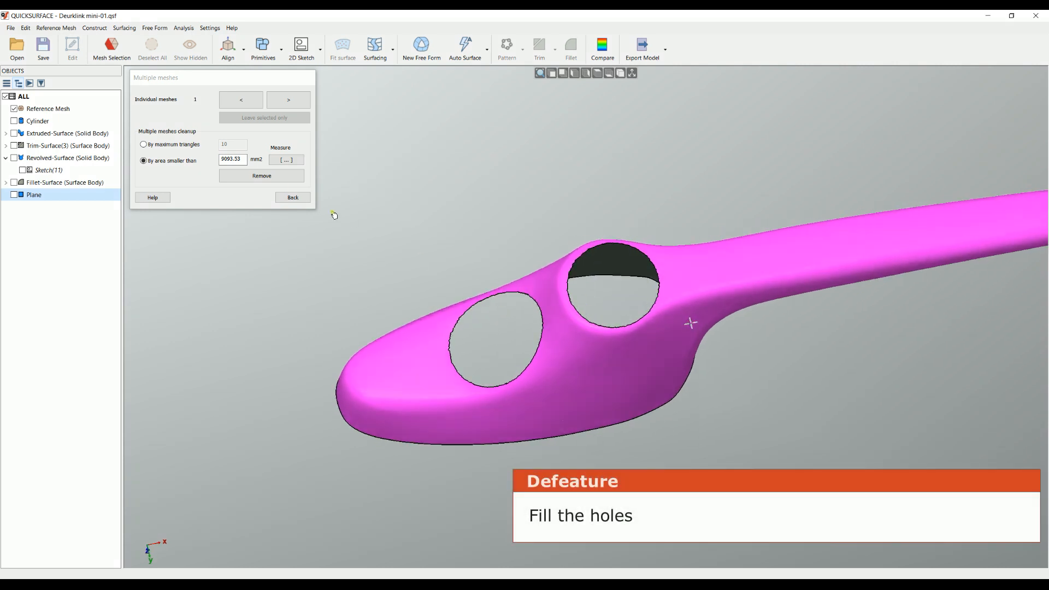
left_click(300, 199)
Fill the two round holes in the wide end of the handle mesh using the automatically decided algorithm
scroll(568, 344, "up", 3)
left_click(256, 182)
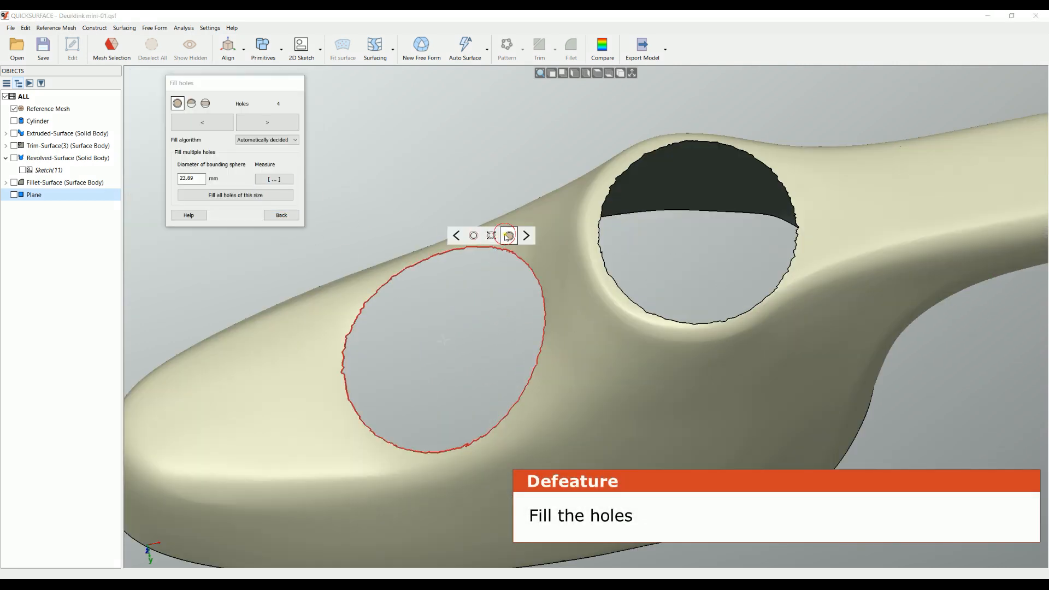
left_click(519, 293)
right_click_drag(521, 300, 529, 465)
left_click(701, 339)
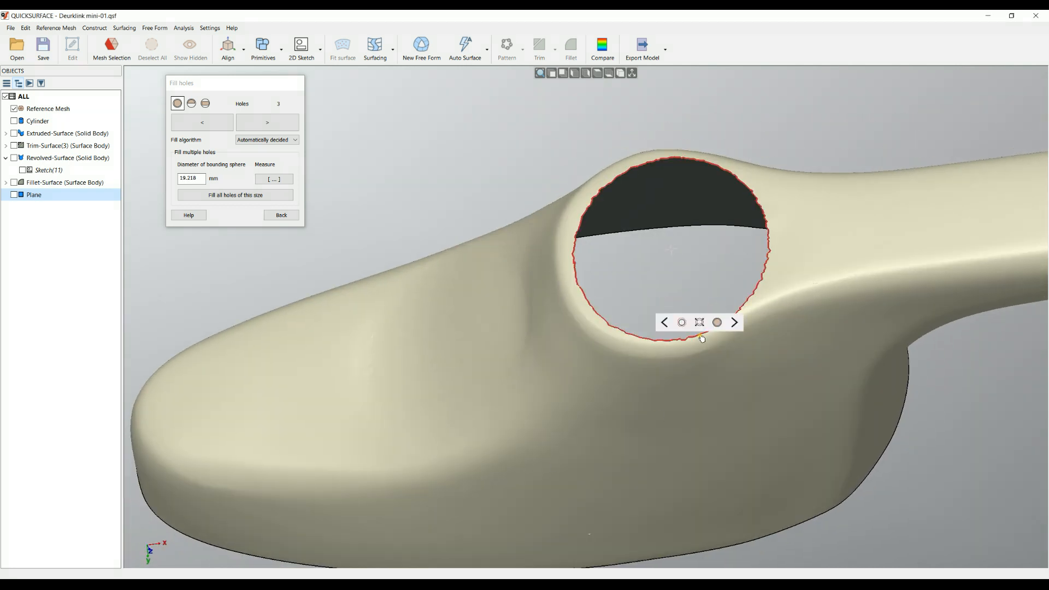
left_click(695, 304)
Step through the remaining mesh holes, fill the tiny one while leaving the base outlines open, and finish editing the mesh
right_click_drag(607, 286, 598, 329)
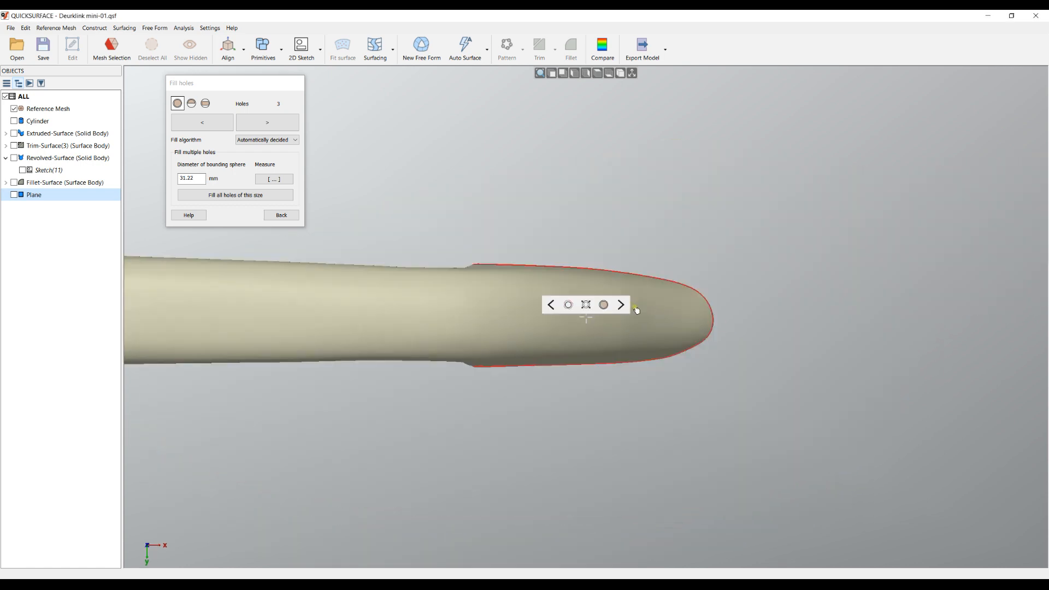
left_click(619, 304)
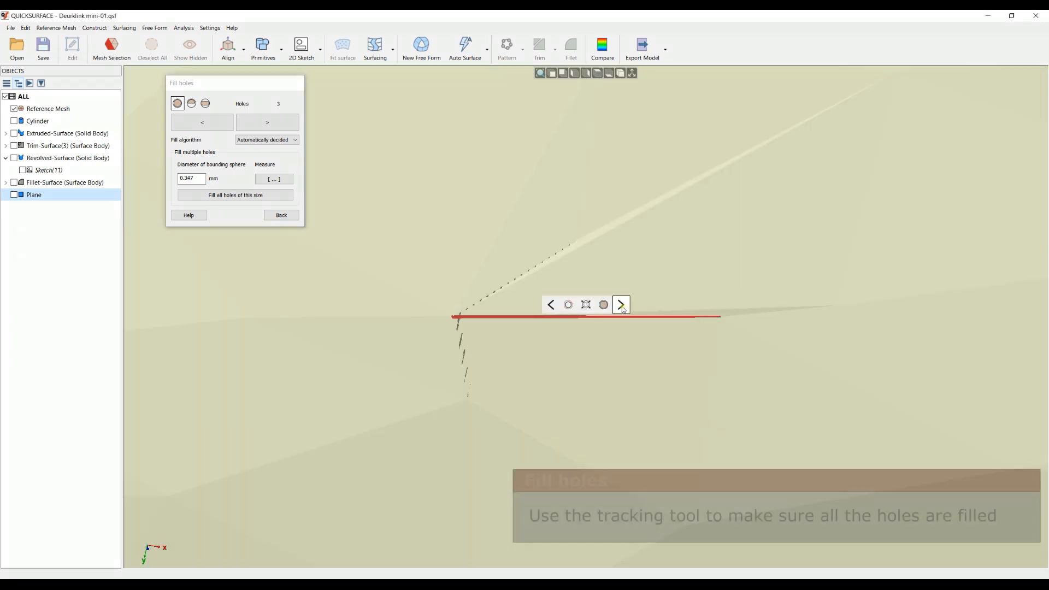
left_click(589, 300)
left_click(594, 232)
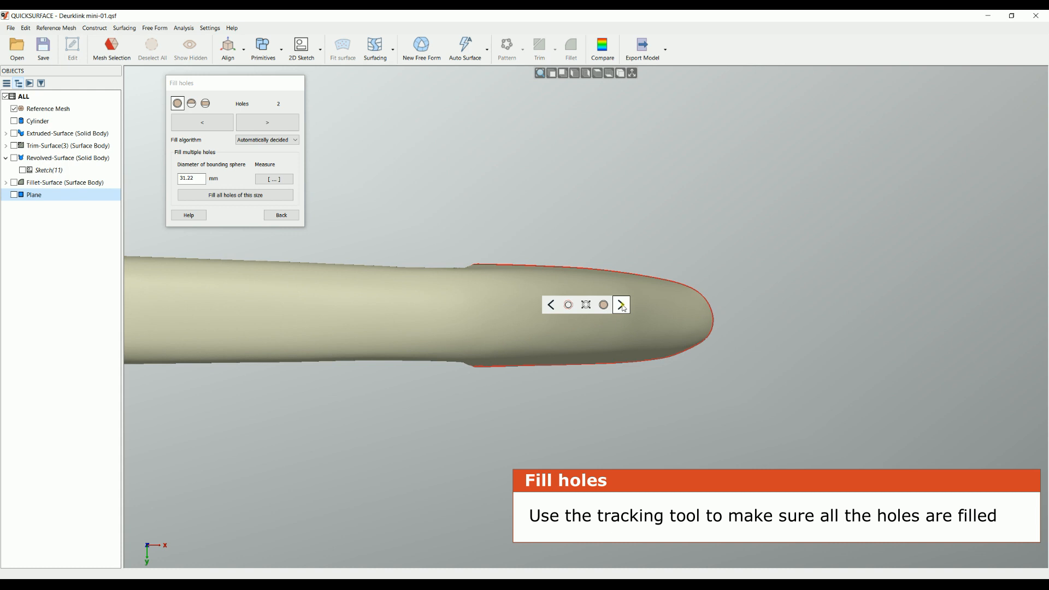
left_click(621, 305)
left_click(621, 305)
right_click_drag(414, 351, 362, 228)
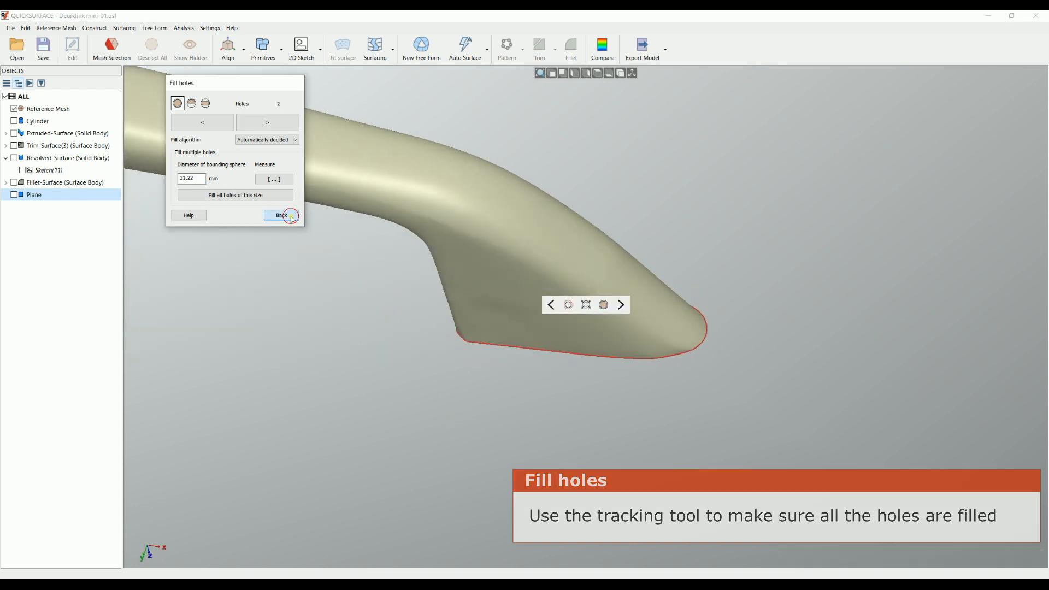
left_click(282, 216)
right_click(677, 268)
left_click(700, 273)
right_click_drag(593, 402, 606, 333)
left_click(253, 256)
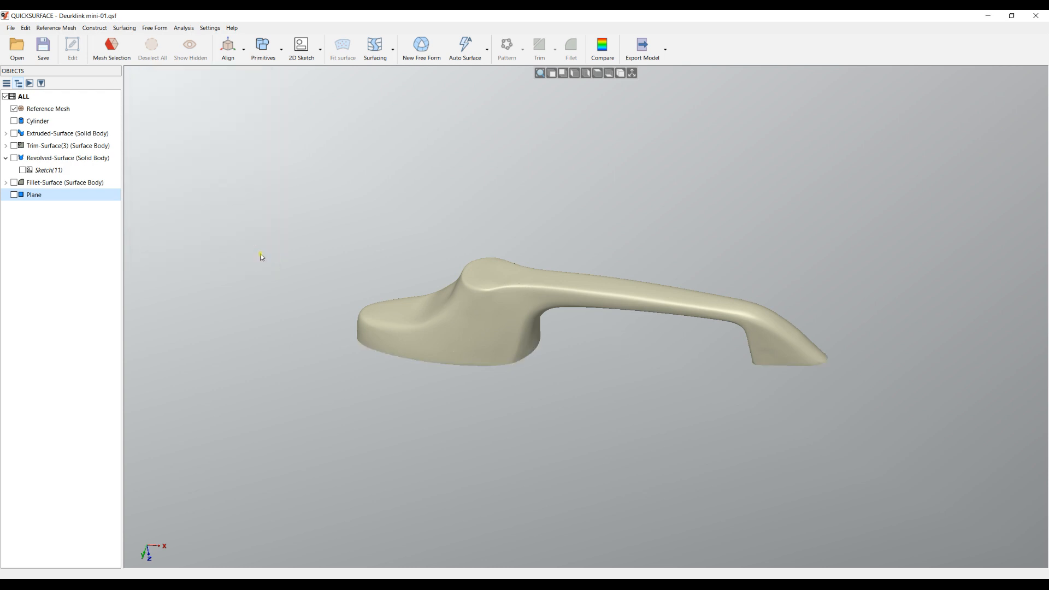
Generate an auto surface from the mesh with Medium target quads count, Balanced feature details and no symmetry
left_click(453, 55)
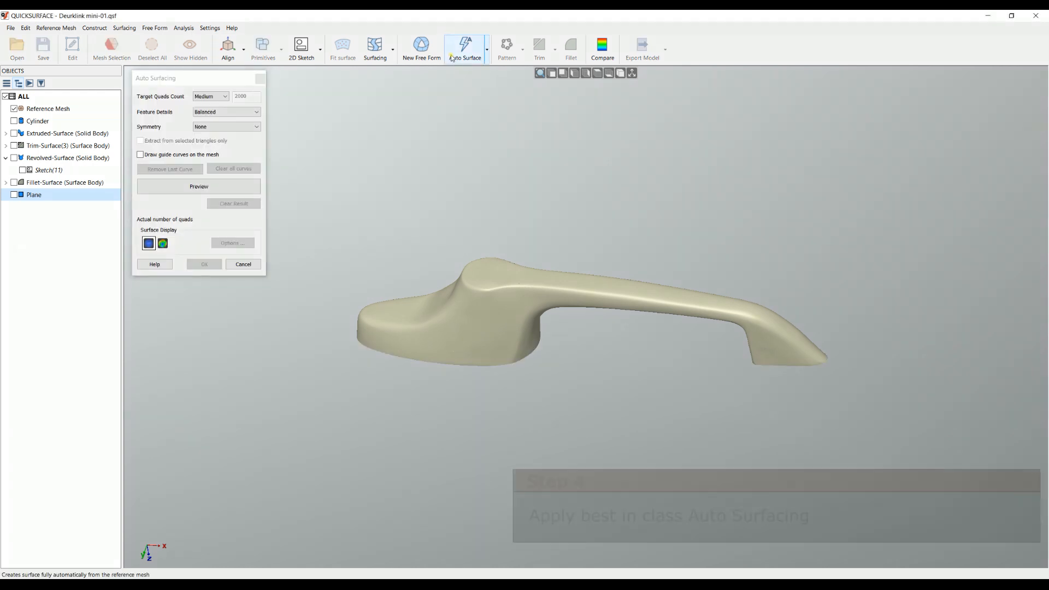
left_click(203, 186)
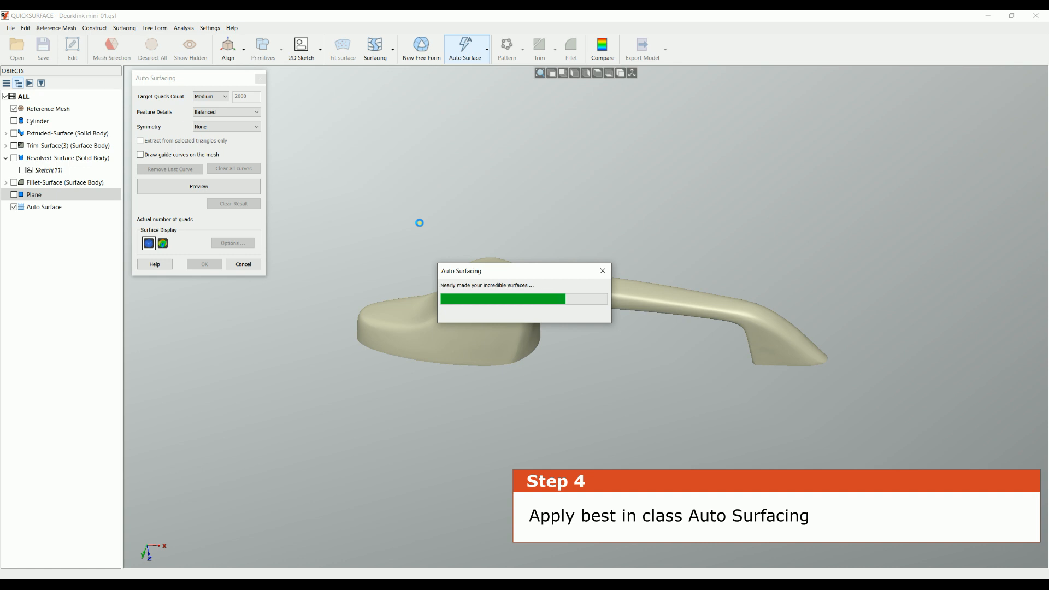
middle_click_drag(541, 328, 837, 350)
middle_click_drag(447, 463, 382, 415)
left_click(205, 265)
Open the auto surface for editing, delete the distorted patch at the narrow end's base edge and turn snap mode on
double_click(425, 331)
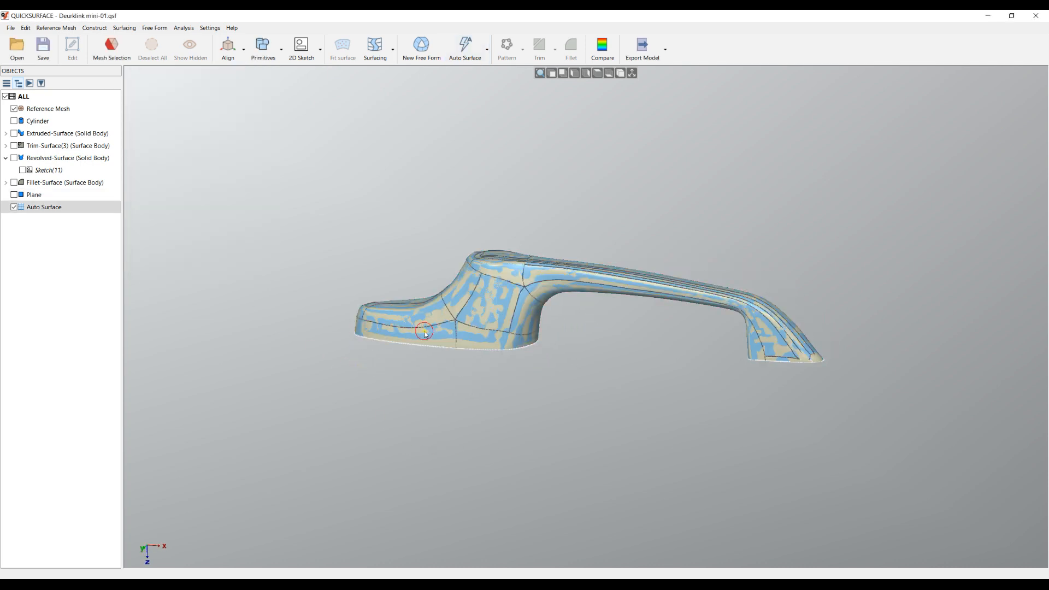
scroll(704, 340, "up", 6)
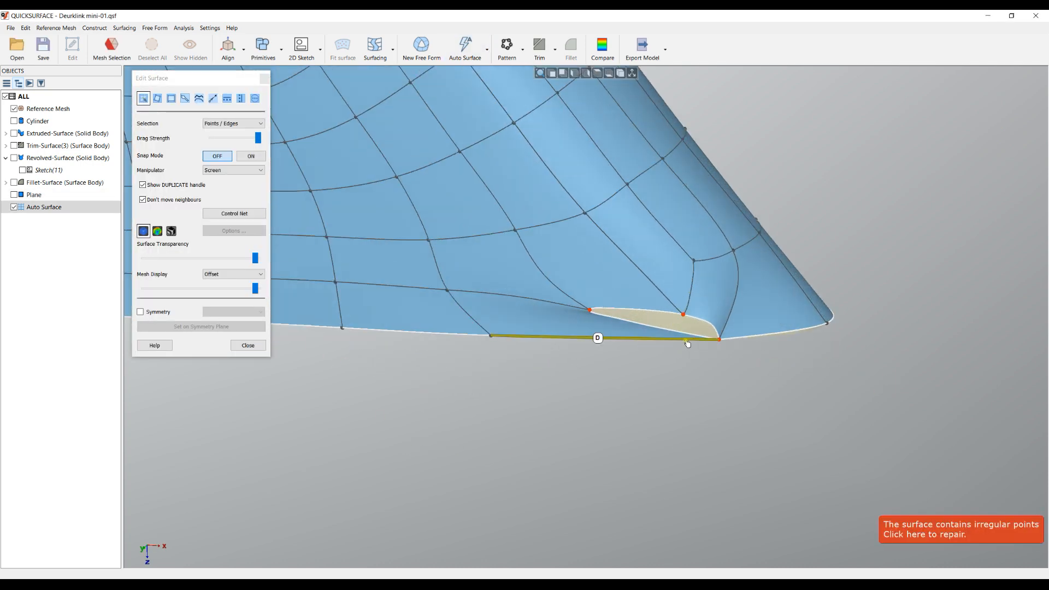
key("Delete")
key("s")
Rebuild the missing patches along the narrow end's base by duplicating edges across the gap and merging their points with the neighbouring ones
left_click_drag(462, 299, 712, 351)
middle_click_drag(636, 410, 606, 394)
left_click(691, 334)
left_click_drag(695, 340, 720, 356)
left_click_drag(555, 307, 756, 341)
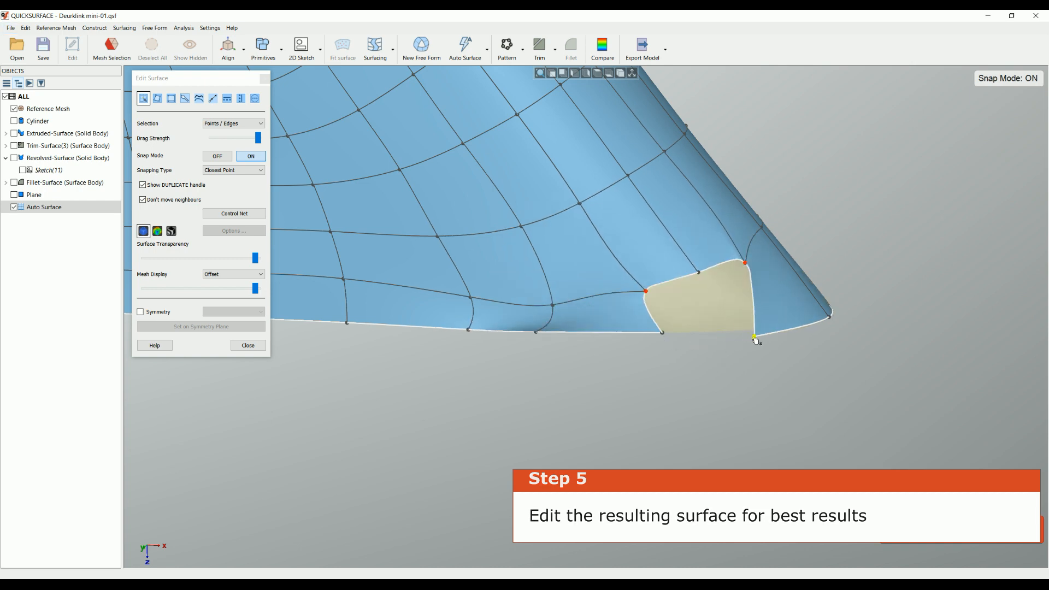
left_click_drag(650, 295, 747, 332)
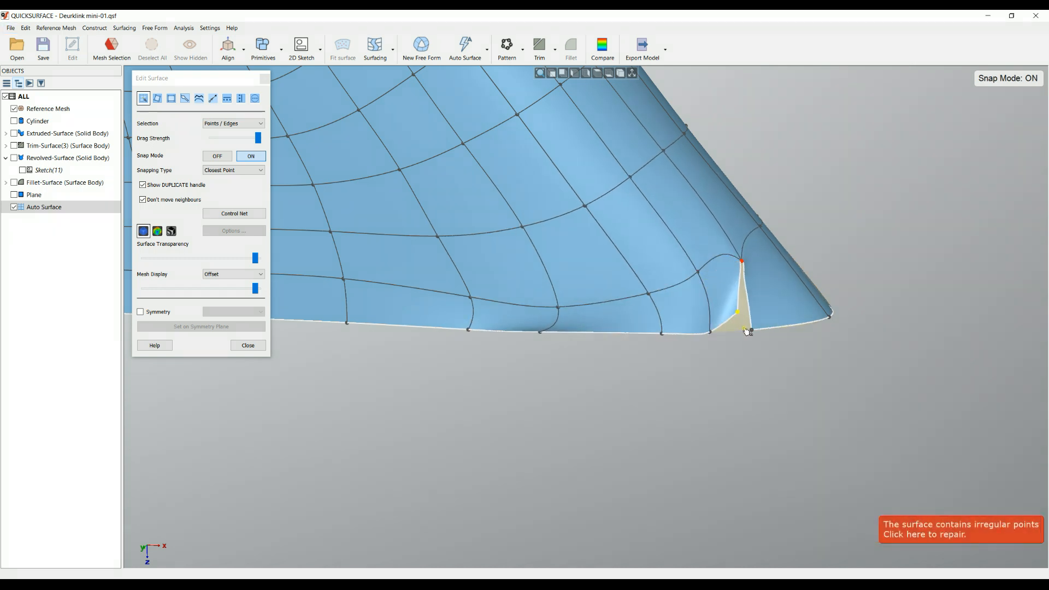
Repair the surface's irregular points and brush-smooth the rebuilt area at the narrow end's base
left_click(901, 528)
right_click_drag(579, 322, 548, 315)
mouse_move(547, 315)
left_mouse_down("shift")
mouse_move(618, 314)
mouse_move(573, 286)
mouse_move(426, 306)
left_mouse_up("shift")
right_click_drag(520, 373, 405, 406)
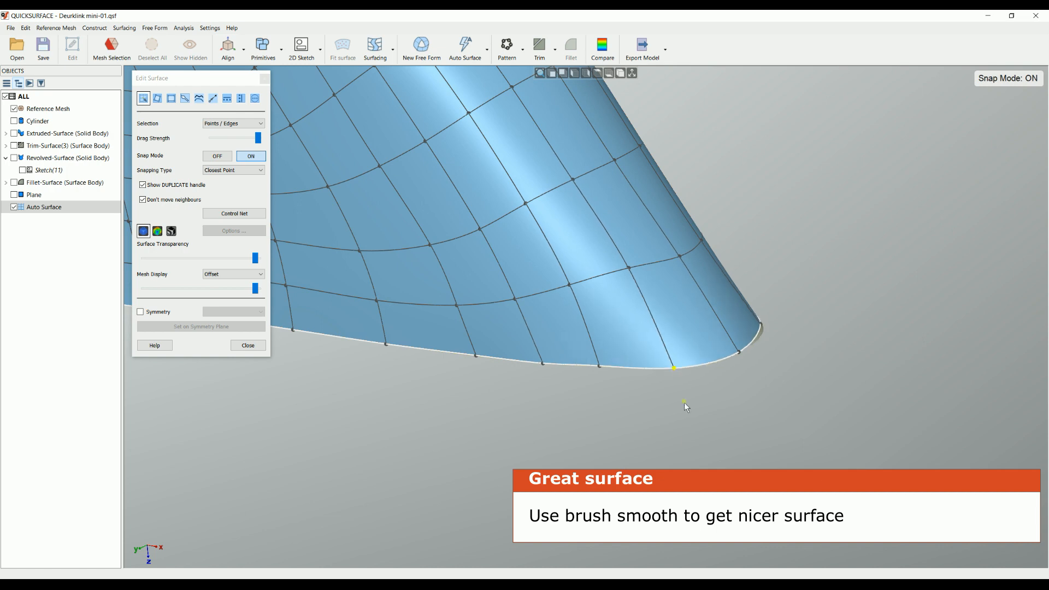
right_click_drag(687, 455, 616, 459)
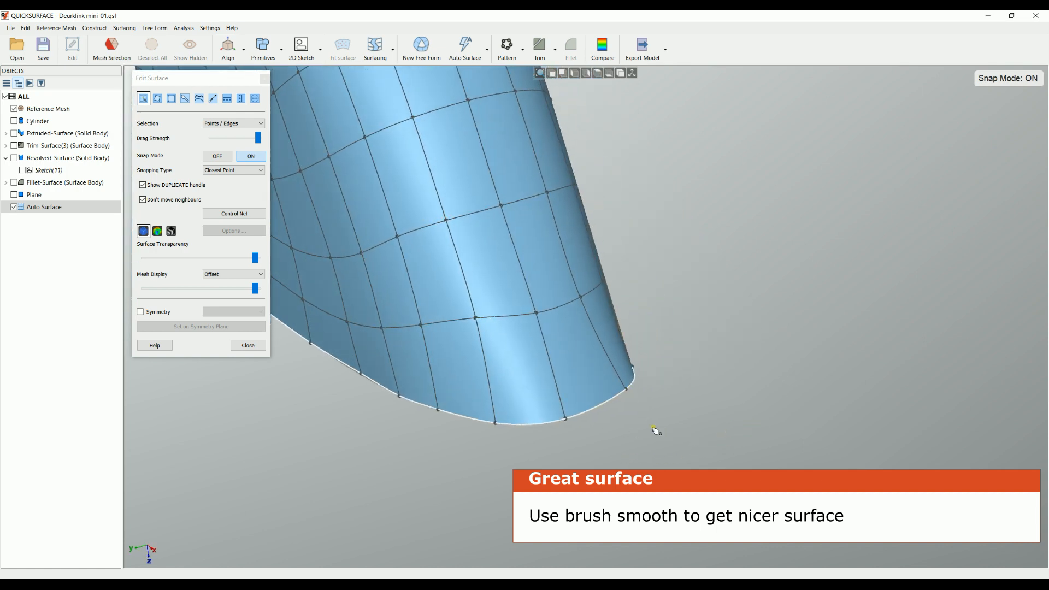
scroll(699, 417, "down", 6)
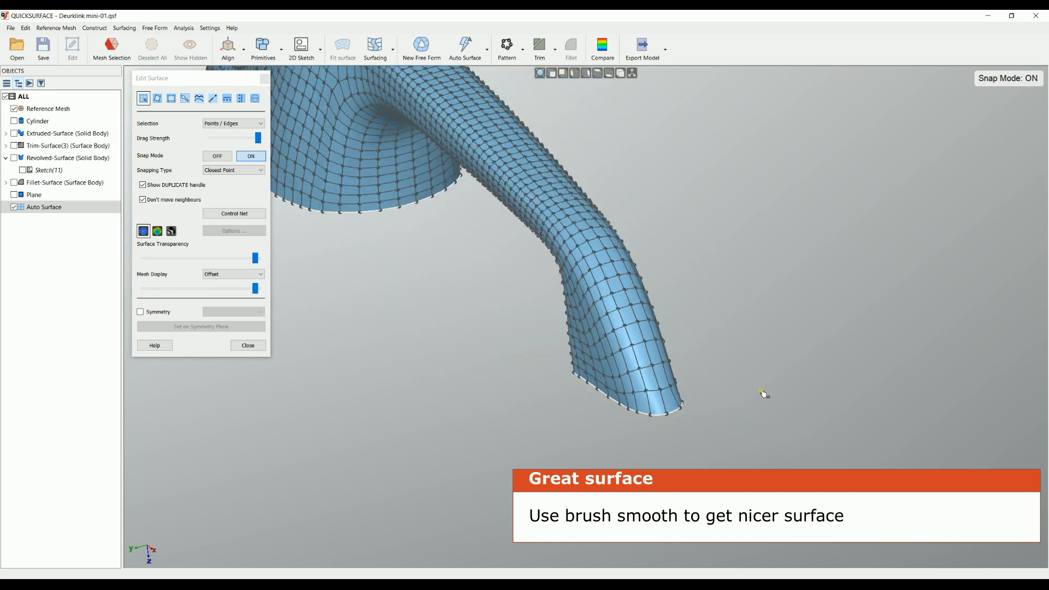
Extrapolate the open base edges of both handle ends beyond the base plane and finish editing the surface
key("1")
scroll(641, 280, "up", 2)
scroll(907, 273, "up", 4)
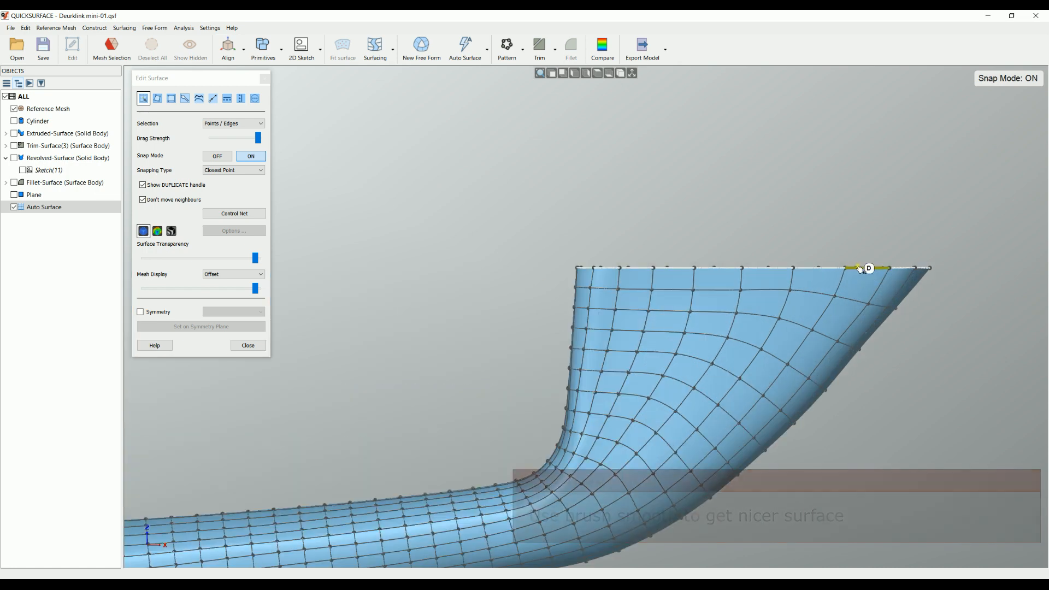
left_click(213, 98)
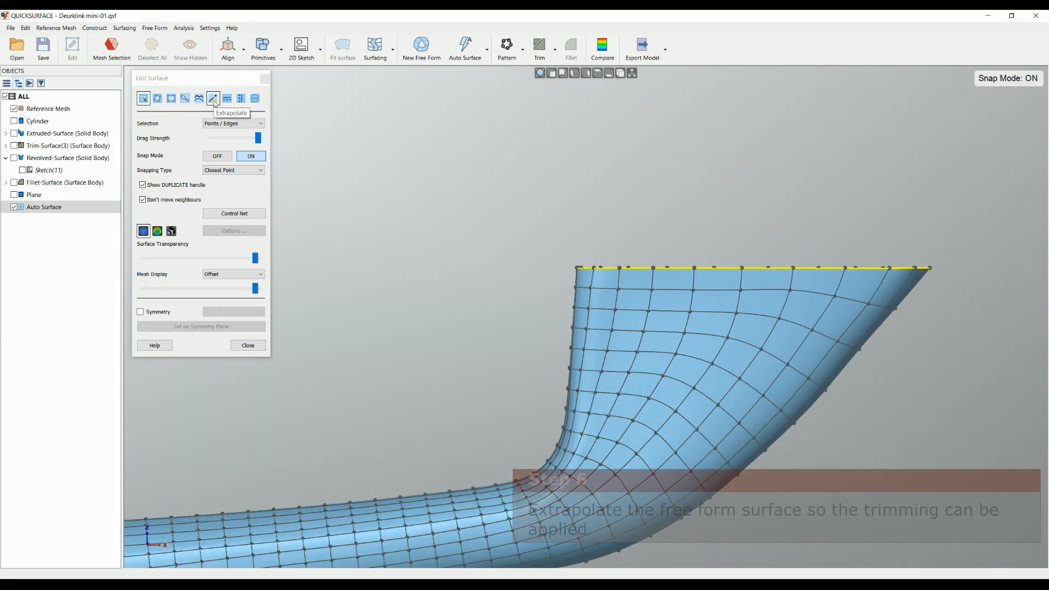
left_click_drag(732, 268, 738, 238)
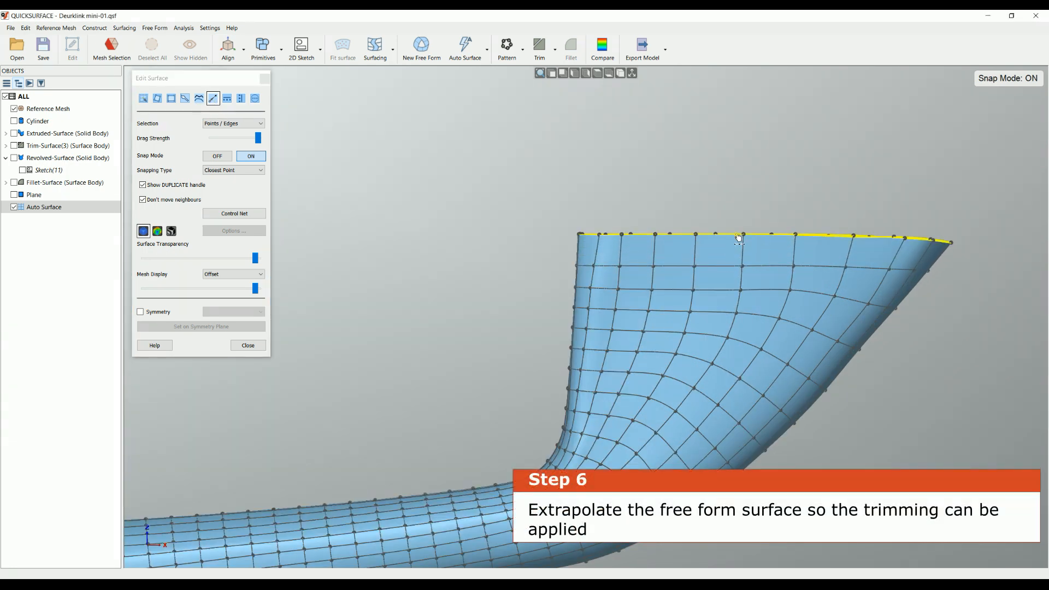
scroll(873, 333, "down", 5)
scroll(699, 332, "up", 4)
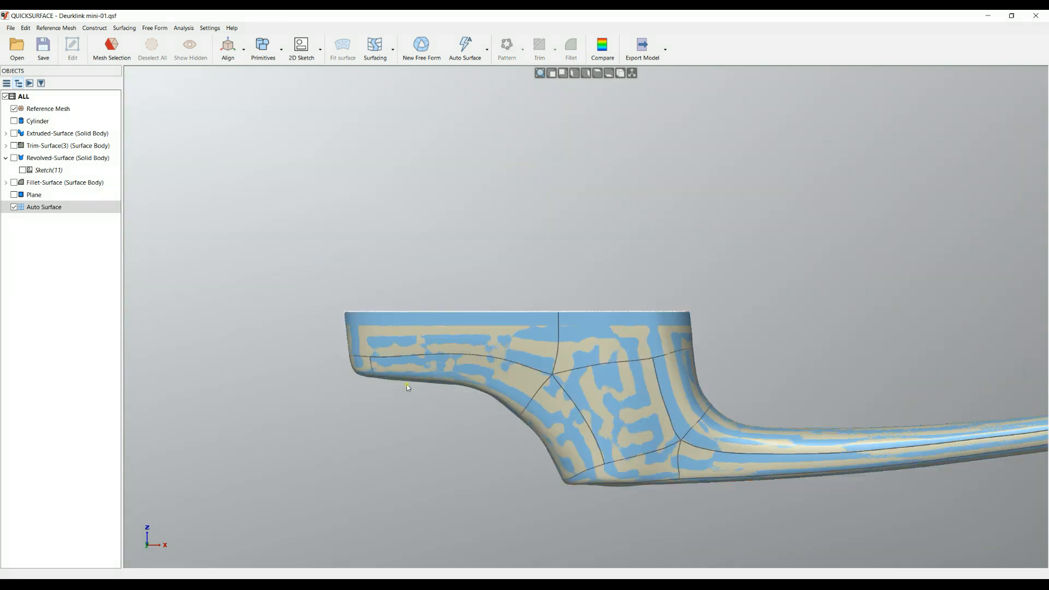
Show the fillet surface and Trim-Surface(3), and select both together with the auto surface
scroll(408, 386, "down", 3)
right_click_drag(407, 386, 564, 485)
scroll(503, 366, "up", 2)
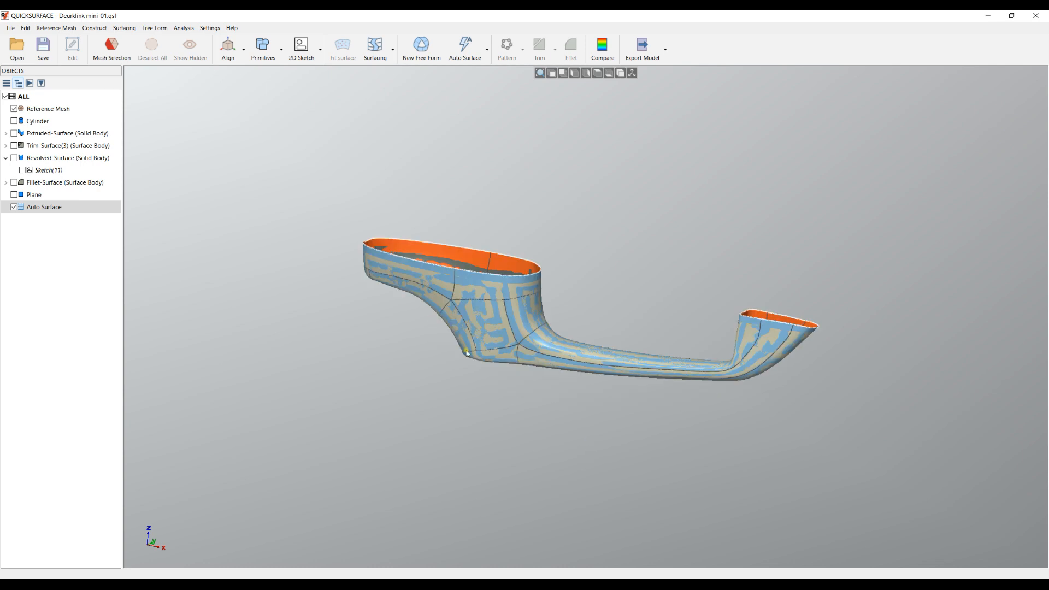
left_click(15, 183)
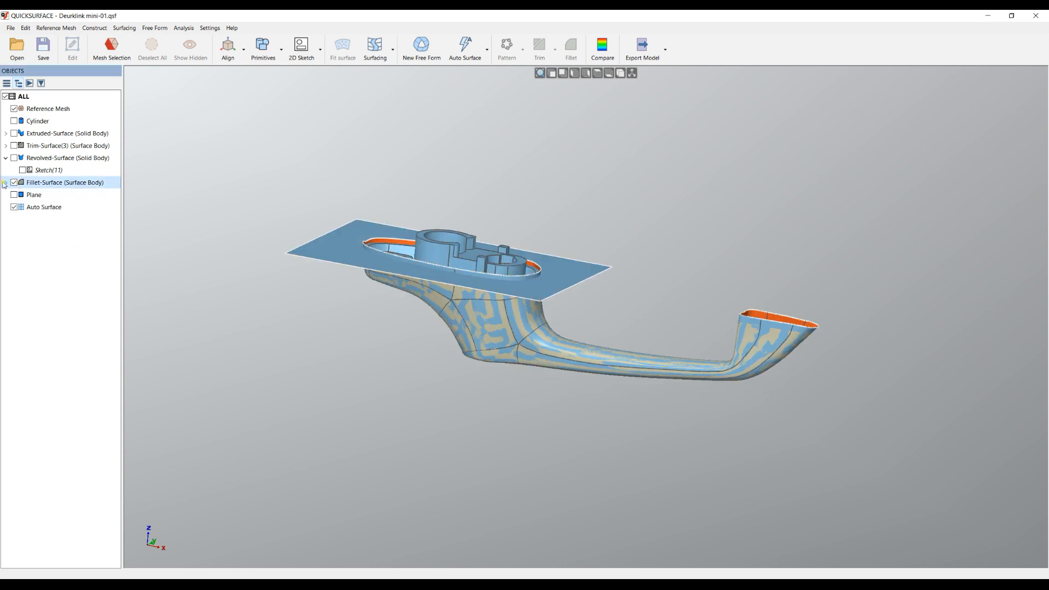
left_click(15, 147)
right_click_drag(299, 374, 297, 393)
left_click_drag(233, 163, 888, 434)
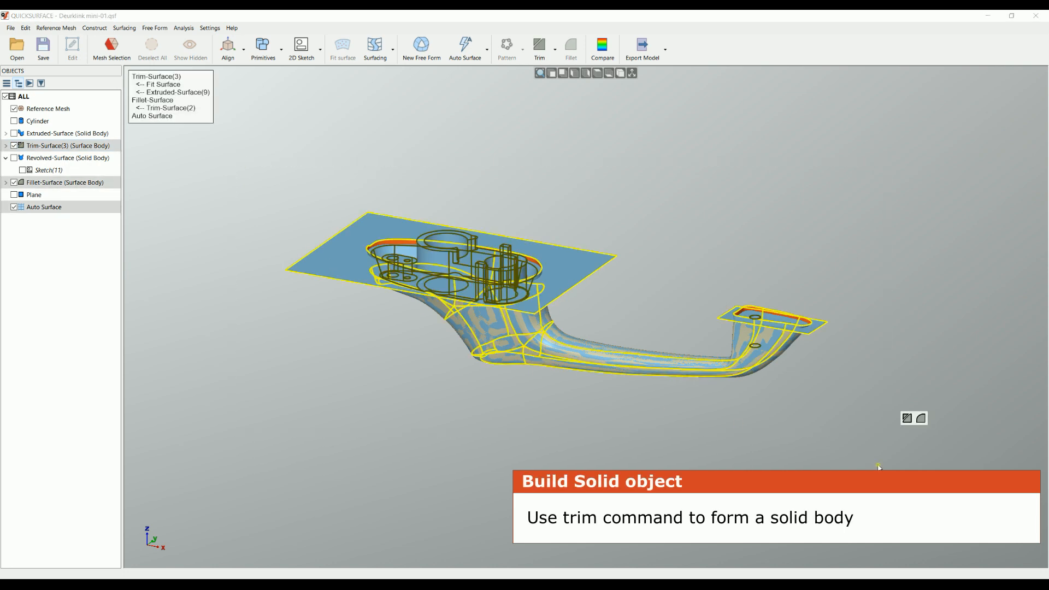
Trim the selected surfaces against each other, removing the excess around both handle bases, to form a solid body
left_click(907, 420)
scroll(751, 319, "up", 10)
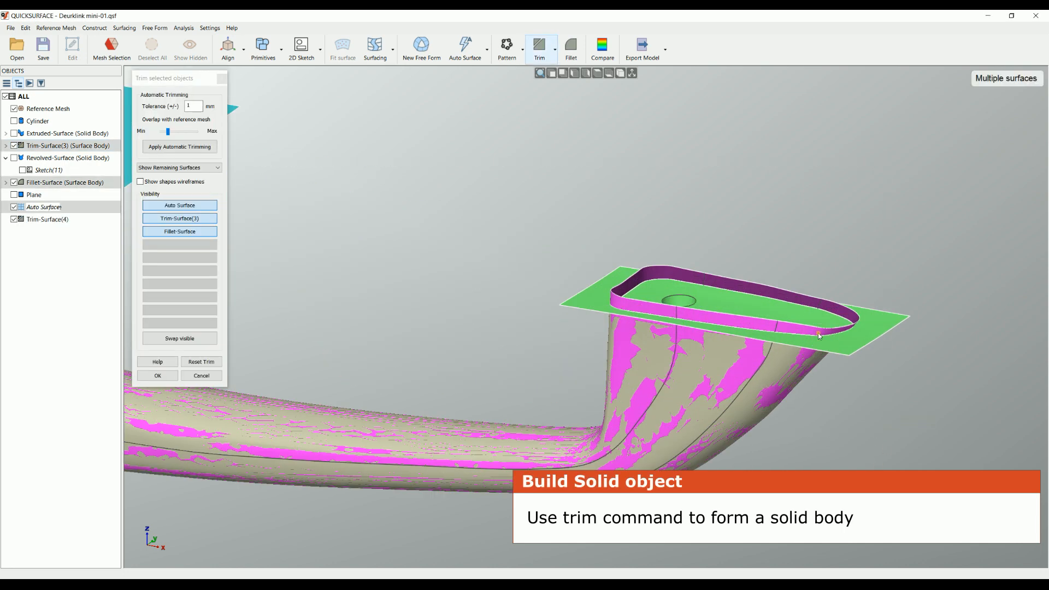
left_click(331, 266)
scroll(744, 370, "down", 10)
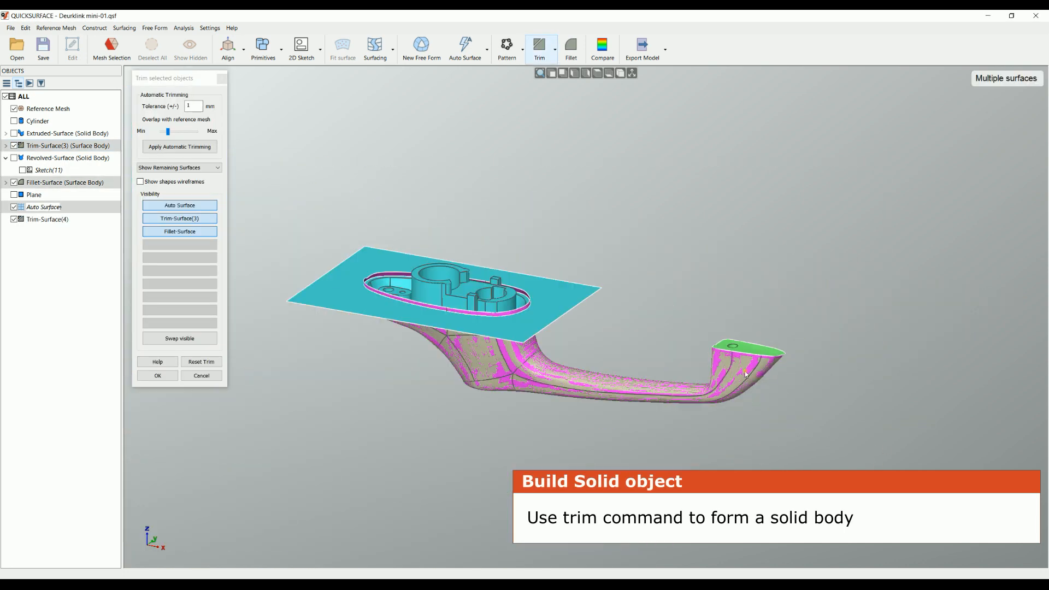
scroll(370, 287, "up", 6)
left_click(431, 276)
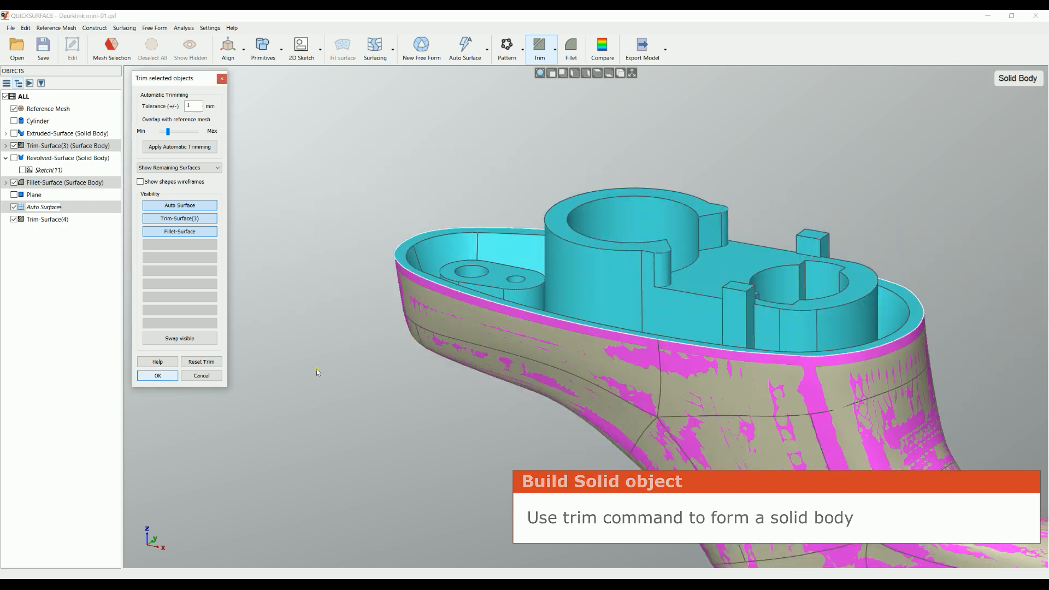
key("Return")
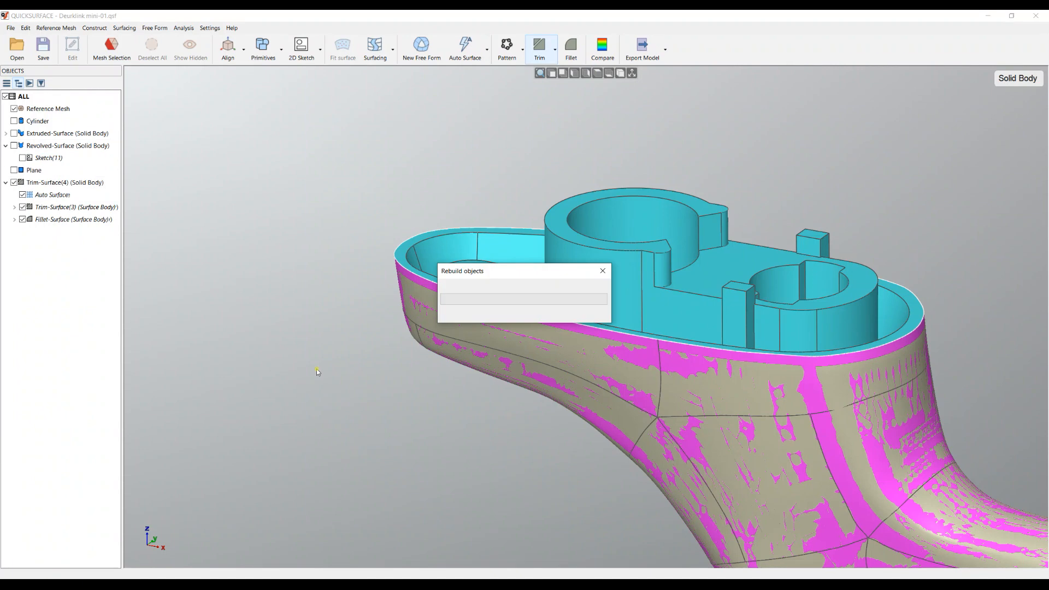
right_click(331, 342)
left_click(353, 351)
Show the revolved body and cut it from the handle solid, hiding the reference mesh to inspect the stepped hole
right_click_drag(515, 441, 601, 178)
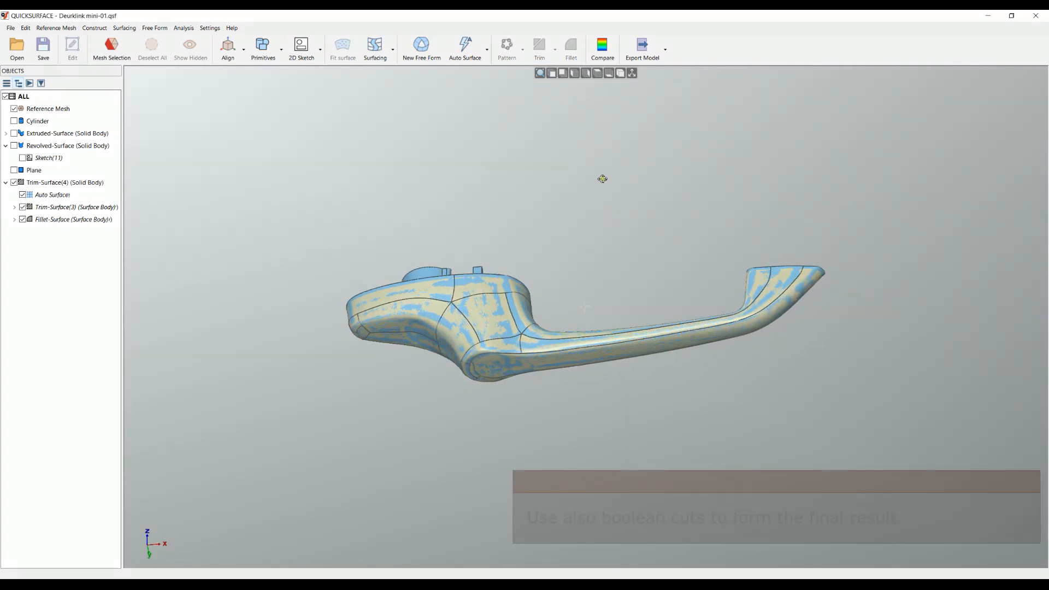
left_click(16, 146)
left_click(519, 340)
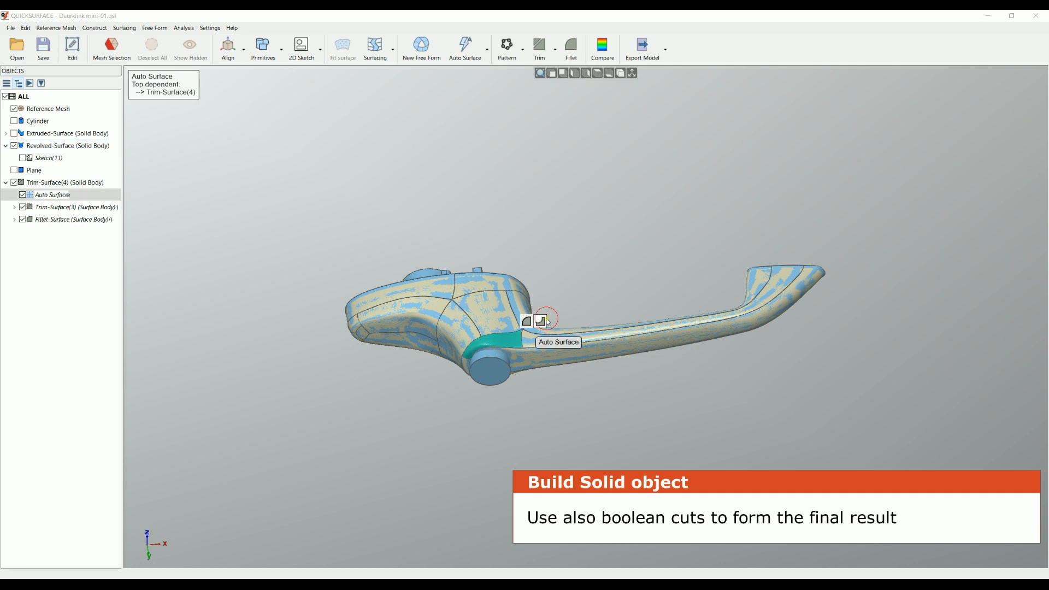
left_click(546, 322)
scroll(479, 376, "up", 5)
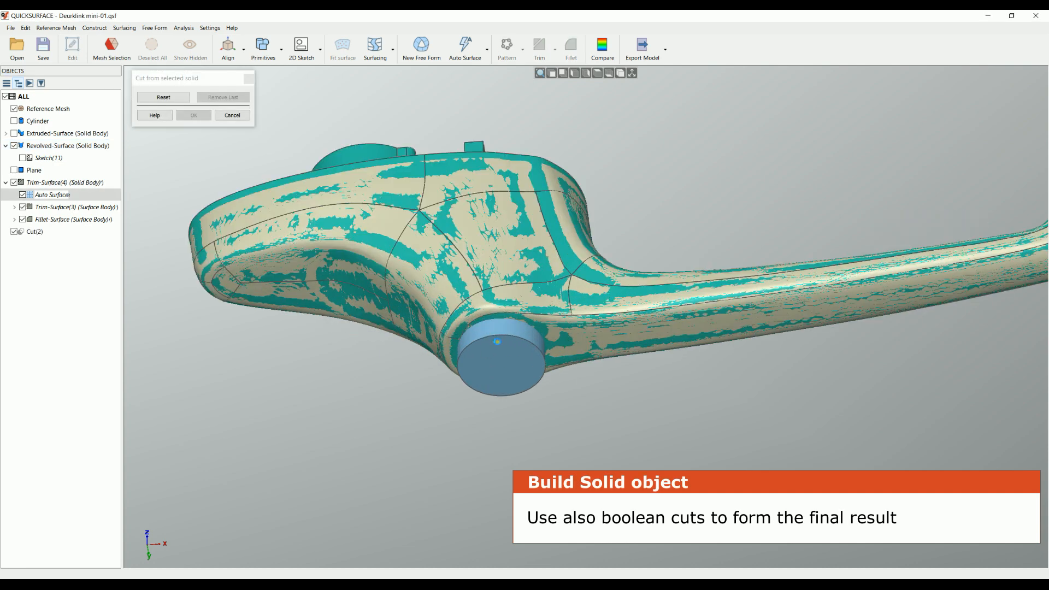
left_click(15, 108)
middle_click_drag(390, 422, 363, 258)
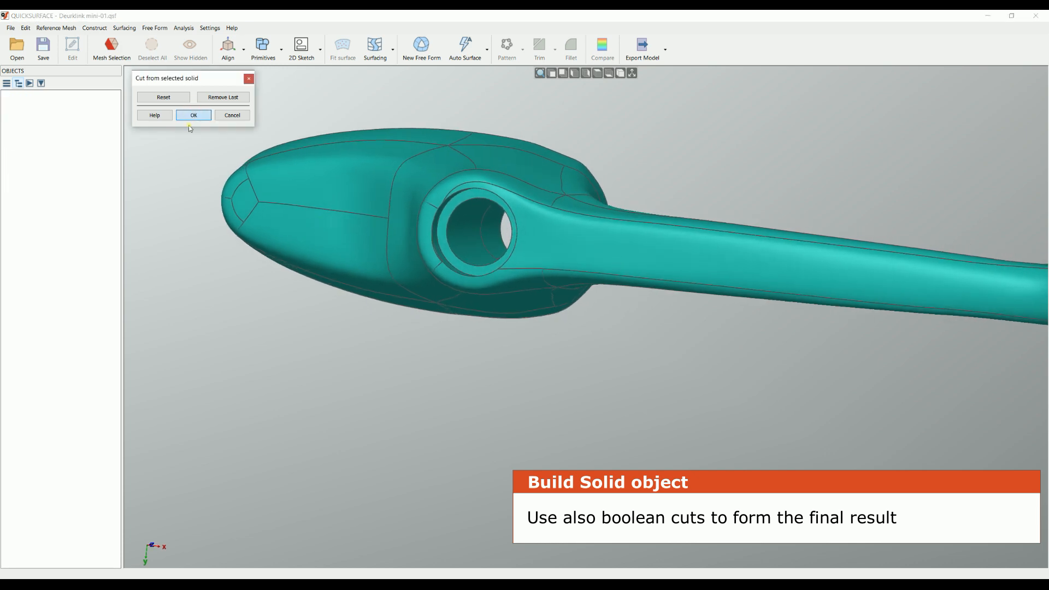
left_click(192, 116)
Show the extruded cylindrical body and cut it from the handle solid to open the second hole
left_click(17, 133)
middle_click_drag(273, 239, 74, 159)
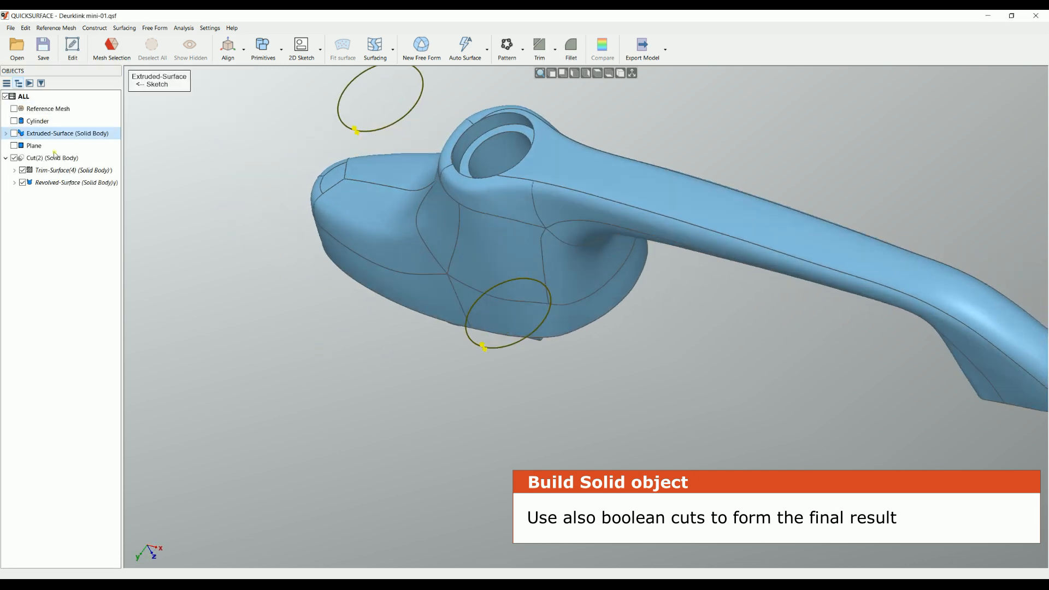
left_click(14, 133)
mouse_move(304, 262)
middle_mouse_down()
mouse_move(591, 436)
mouse_move(522, 303)
middle_mouse_up()
left_click(522, 303)
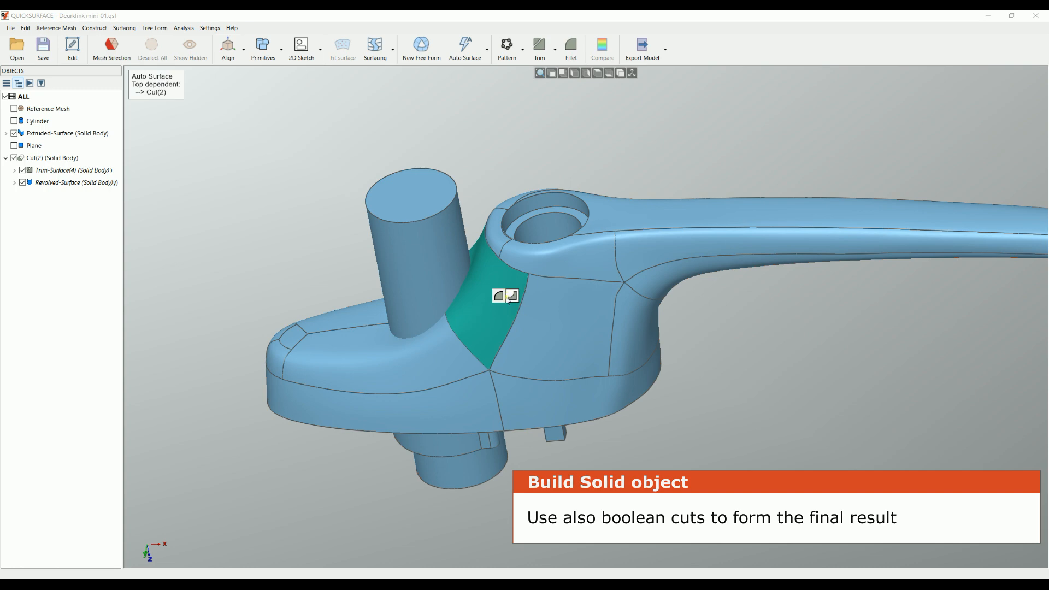
left_click(512, 295)
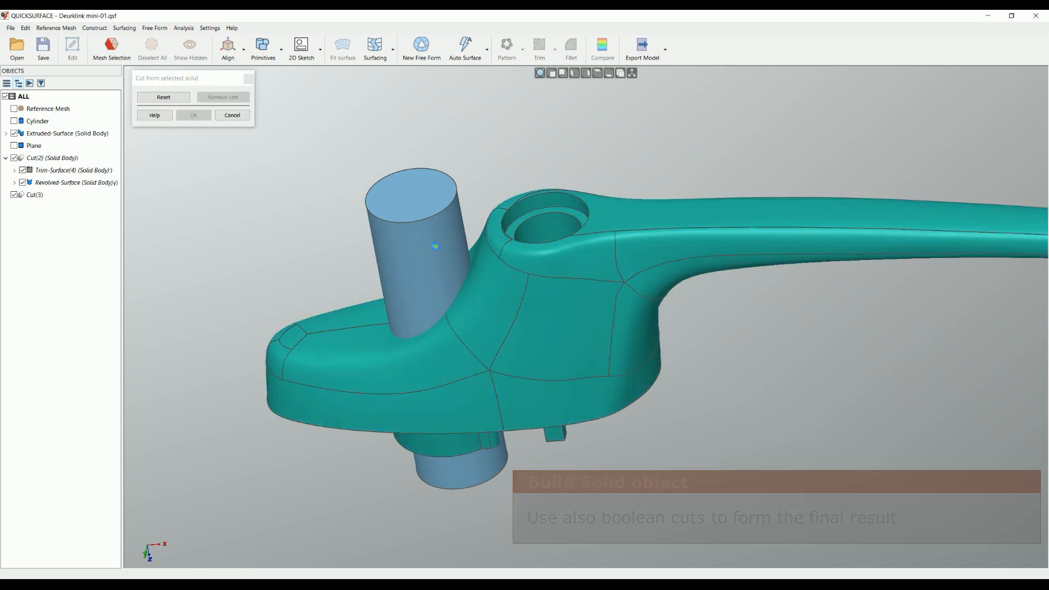
left_click(436, 250)
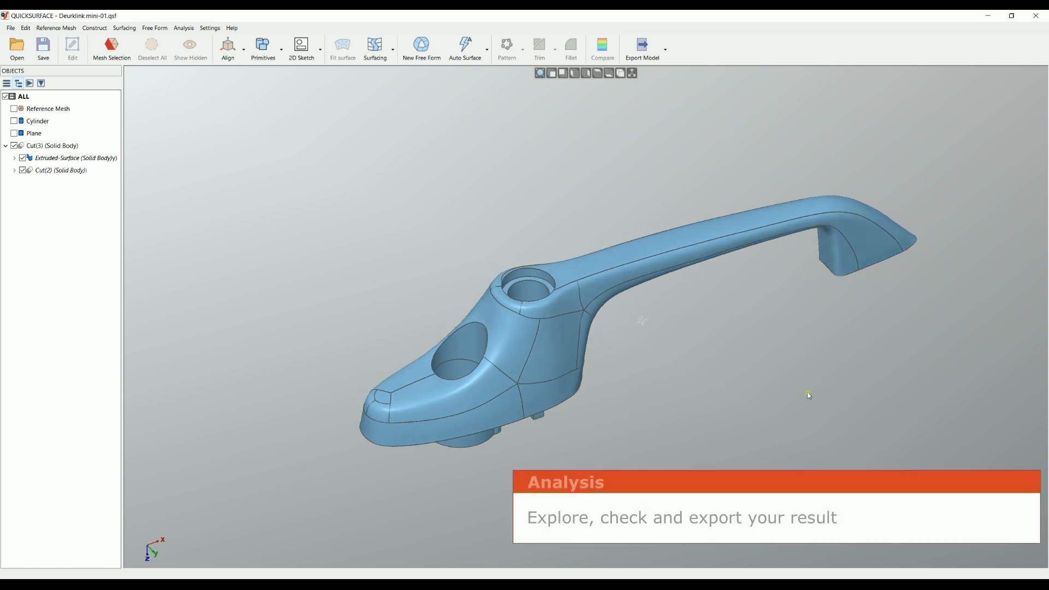
Examine the handle's surface quality with the Stainless Steel environment map, and close the map
left_click(184, 28)
left_click(204, 66)
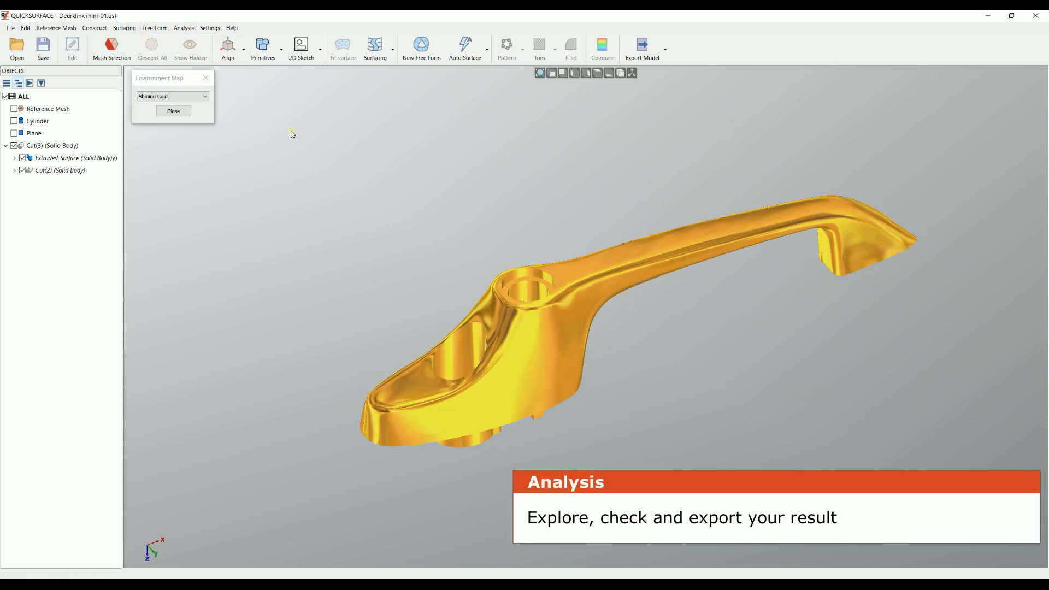
left_click(175, 97)
left_click(164, 125)
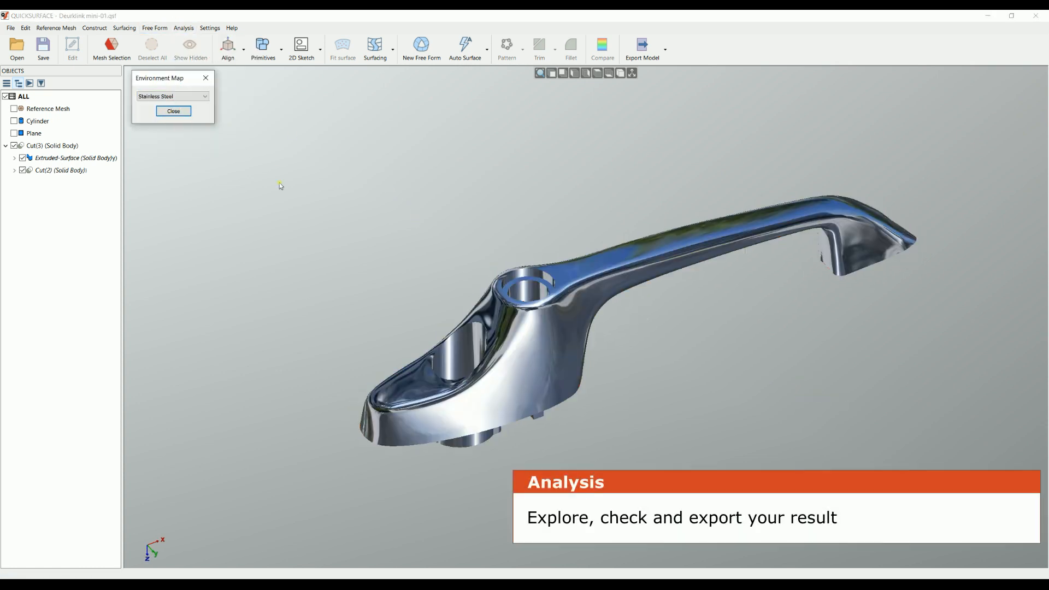
middle_click_drag(564, 379, 795, 424)
left_click(174, 112)
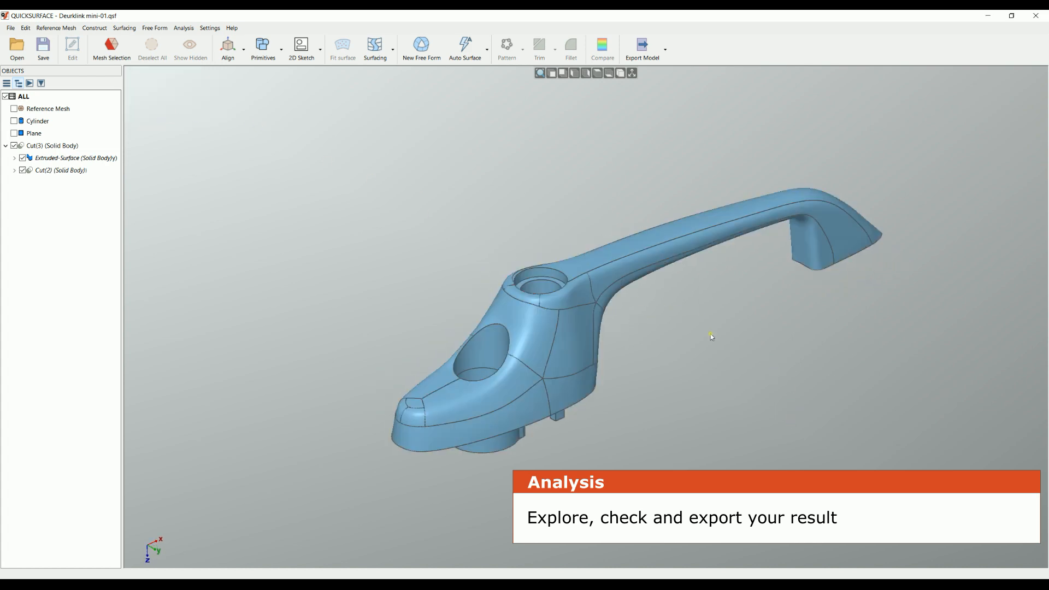
Compare the finished solid with the reference mesh, examine the deviation colours from several angles, and hide the mesh again
left_click(14, 110)
right_click_drag(682, 375, 682, 378)
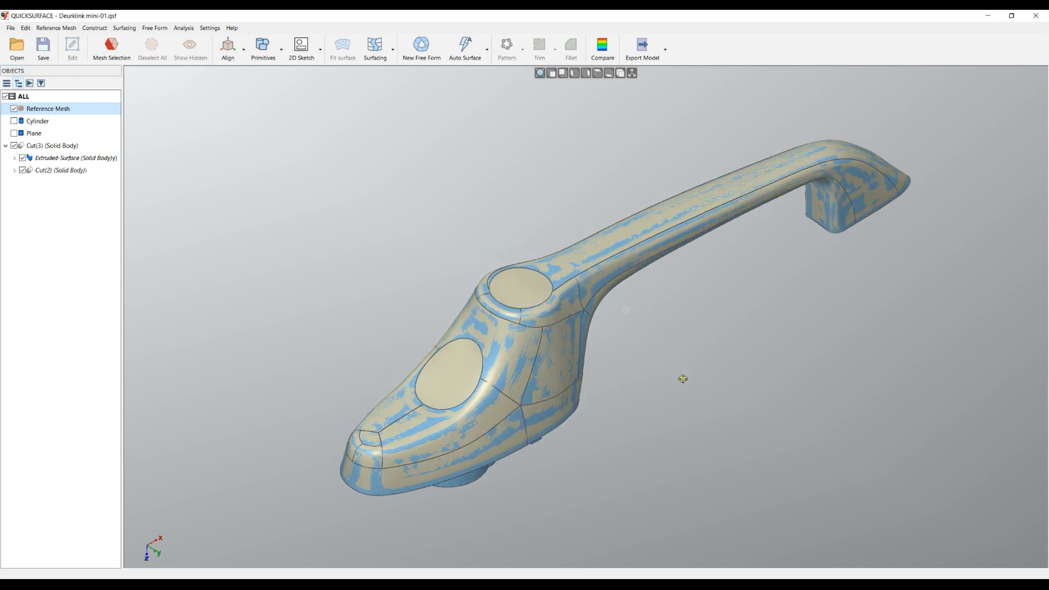
left_click(602, 48)
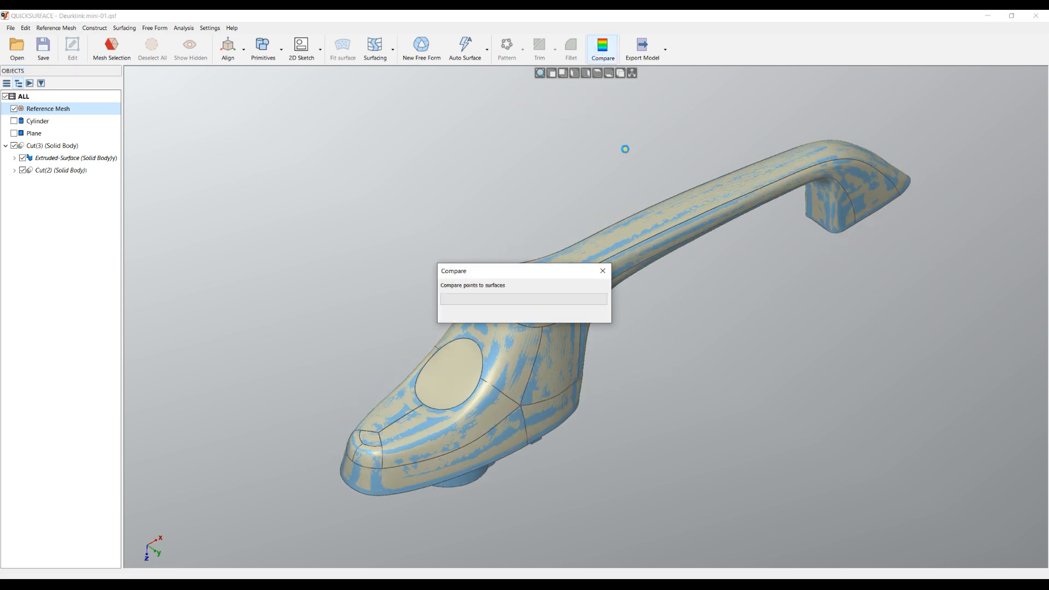
right_click_drag(622, 322, 580, 234)
right_click_drag(638, 344, 677, 307)
right_click_drag(674, 212, 654, 188)
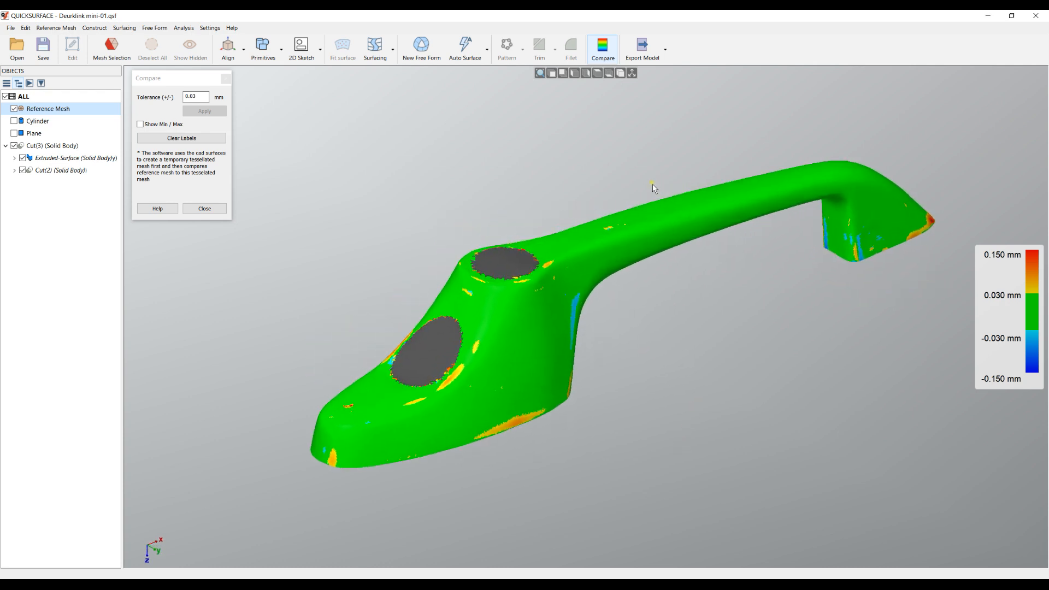
left_click(210, 209)
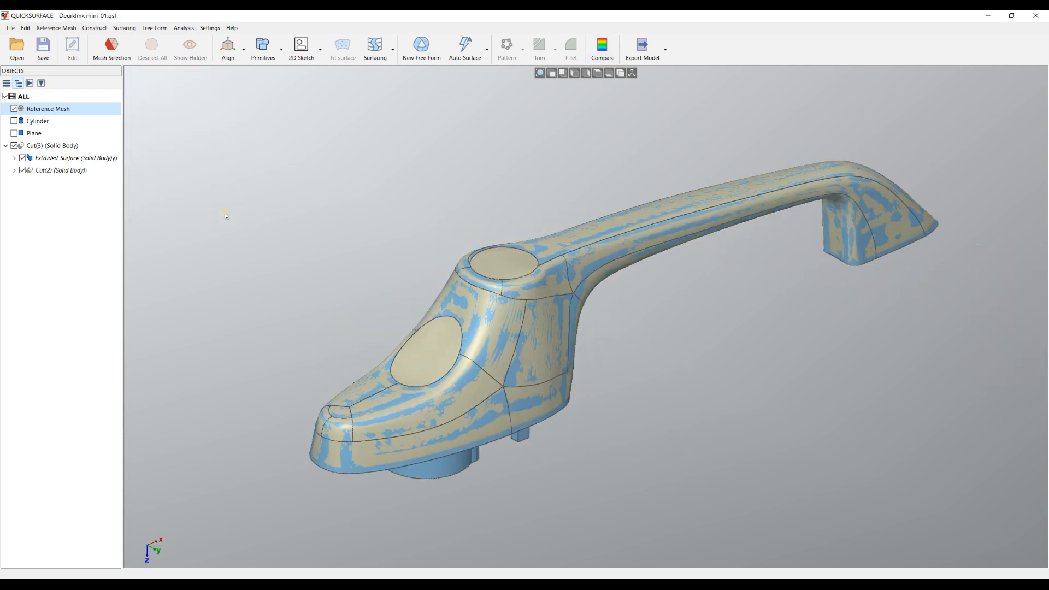
left_click(15, 109)
right_click_drag(561, 228, 563, 207)
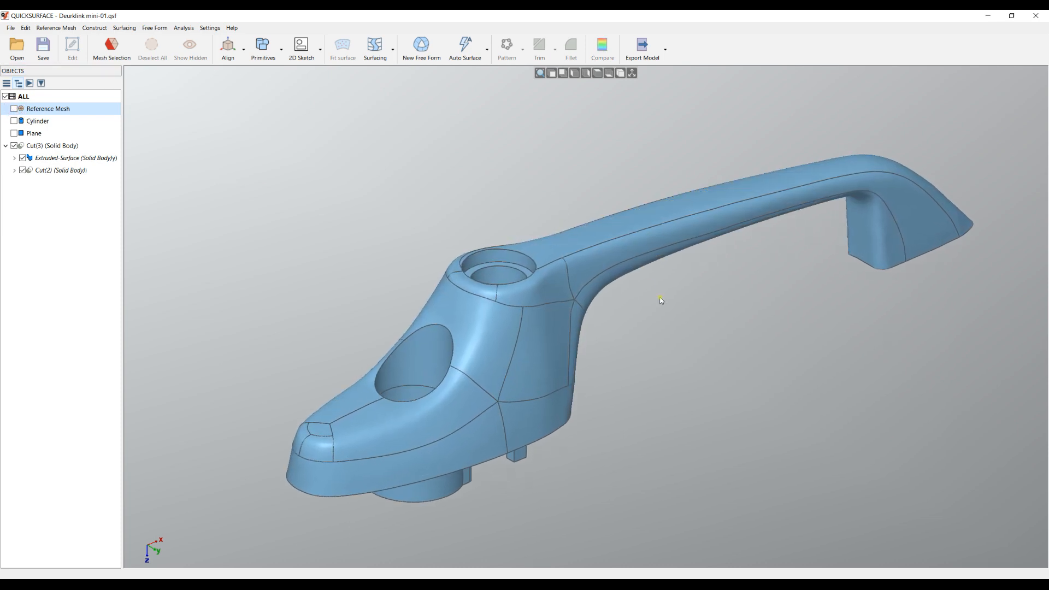